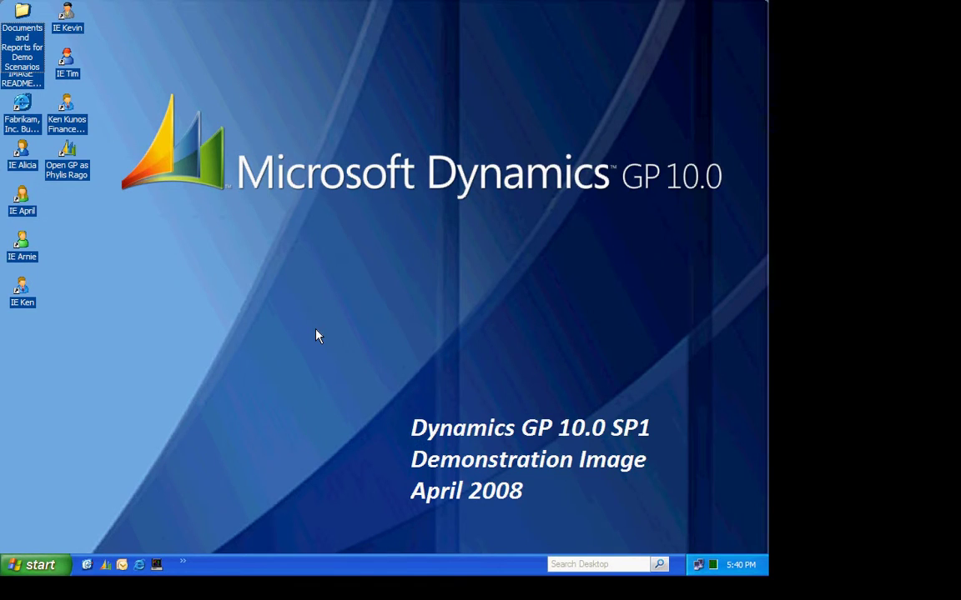
Open the Business Portal in a maximized Internet Explorer window and go to KPI management in the site settings.
{"action": "left_click", "coordinate": [141, 566]}
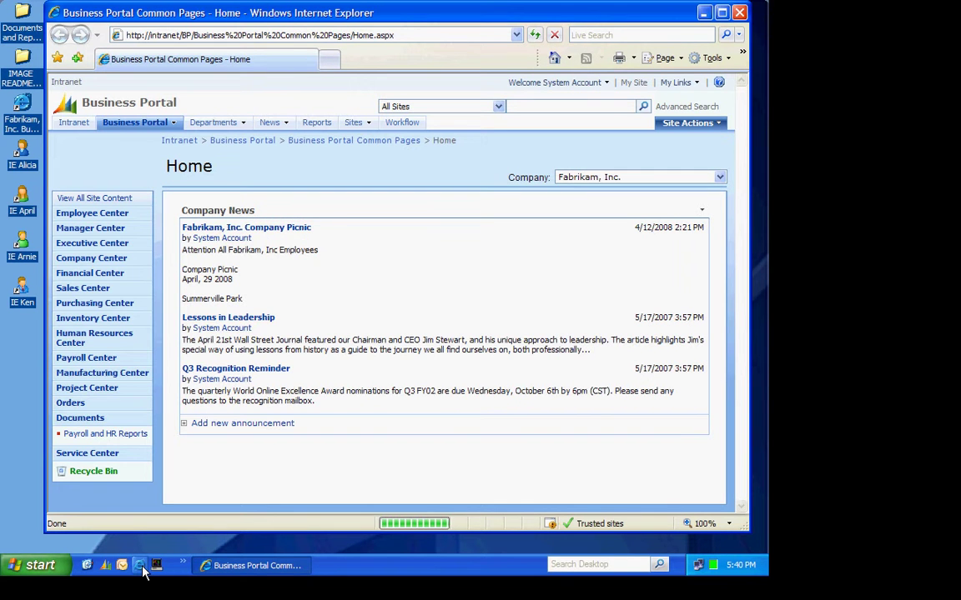
{"action": "left_click", "coordinate": [722, 12]}
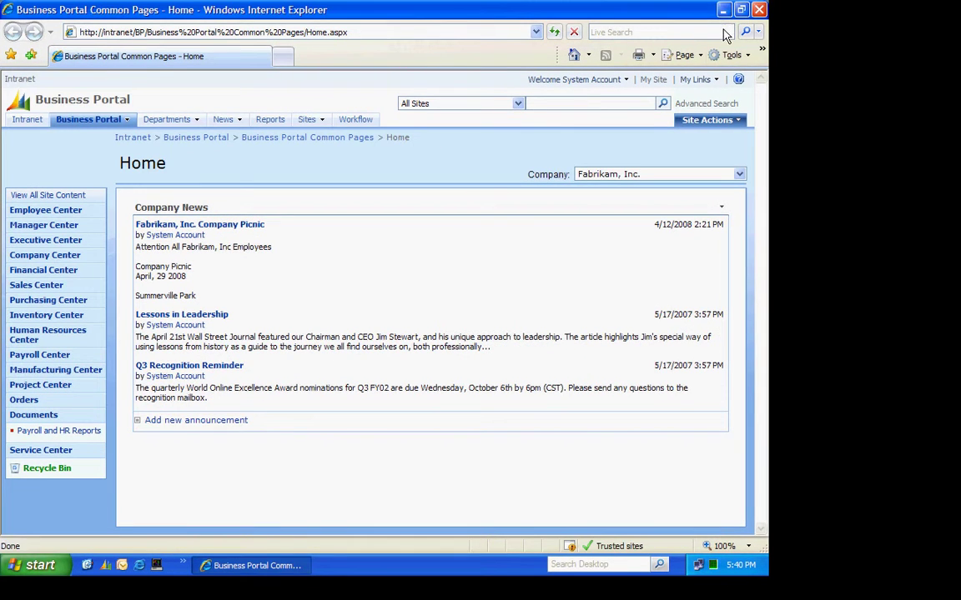
{"action": "left_click", "coordinate": [710, 123]}
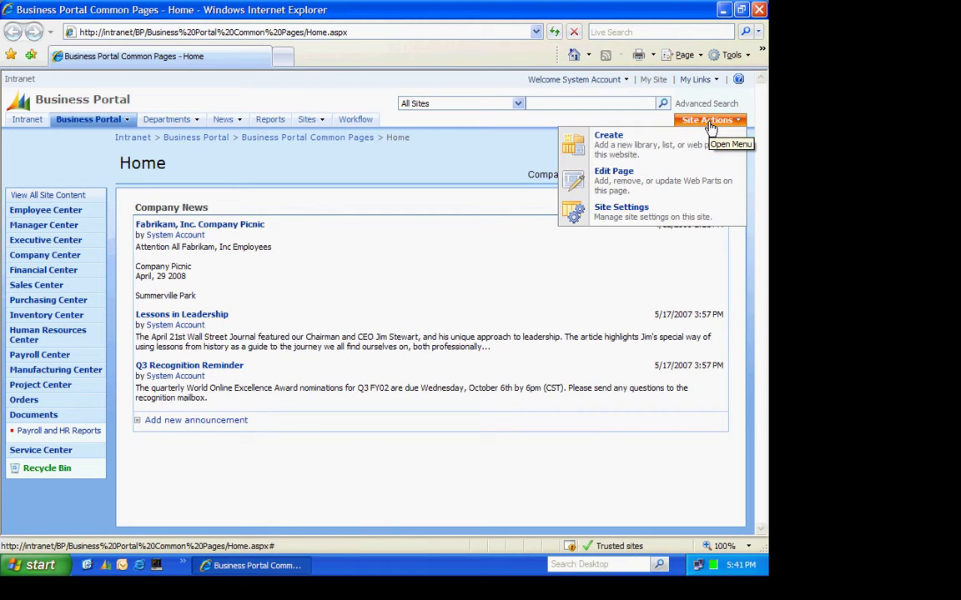
{"action": "left_click", "coordinate": [631, 219]}
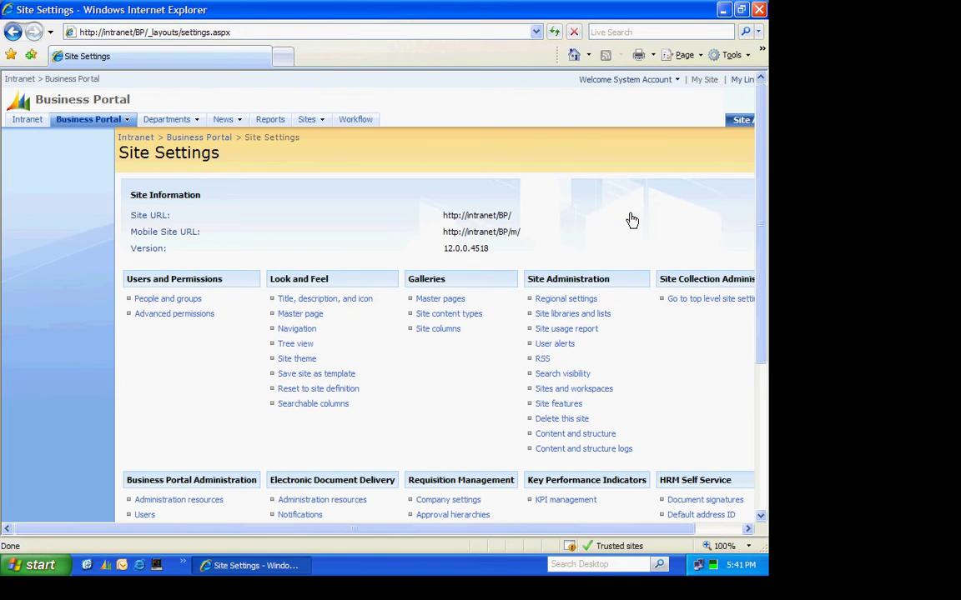
{"action": "left_click", "coordinate": [566, 505]}
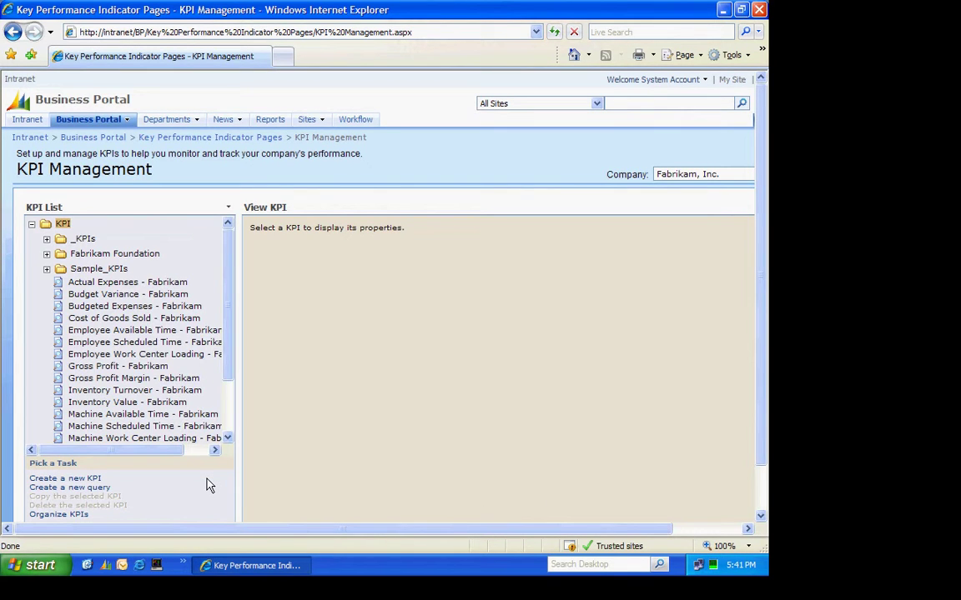
Start a new KPI and enter the salesperson's first name as its name.
{"action": "left_click", "coordinate": [73, 480]}
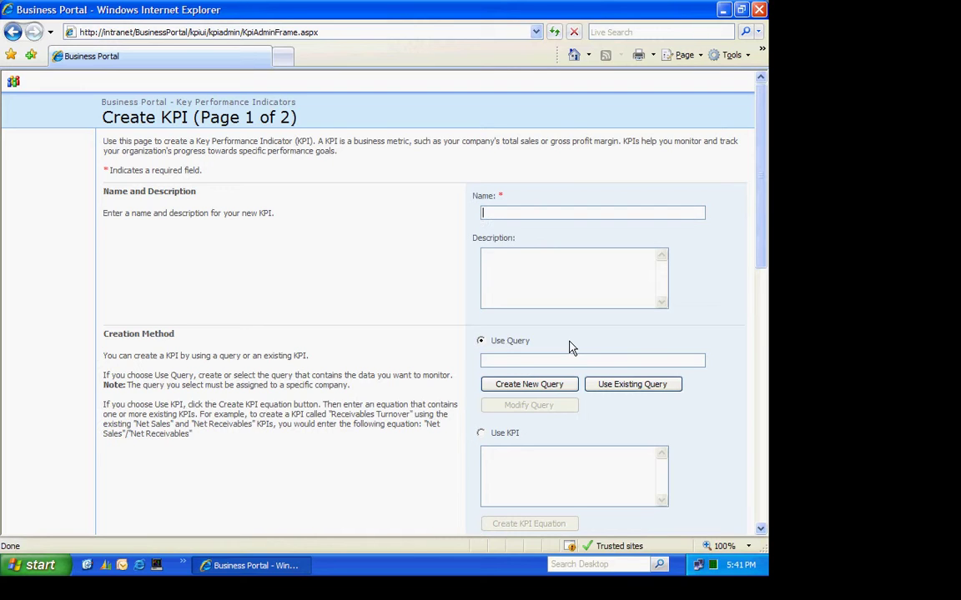
{"action": "type", "text": "Erin"}
{"action": "key", "text": "Tab"}
Create a new query for the KPI based on the Salesperson - All data permission.
{"action": "left_click", "coordinate": [543, 380]}
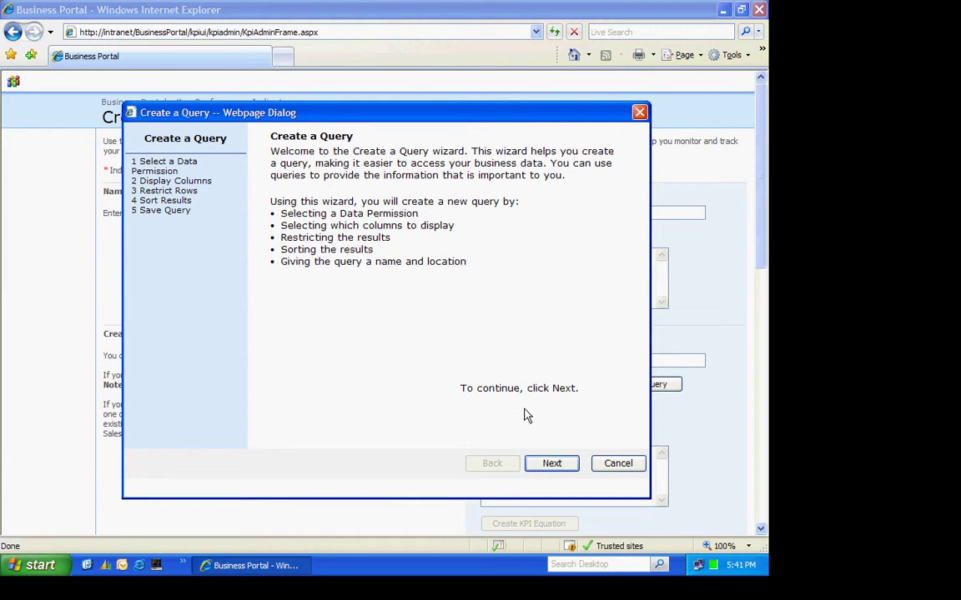
{"action": "left_click", "coordinate": [547, 465]}
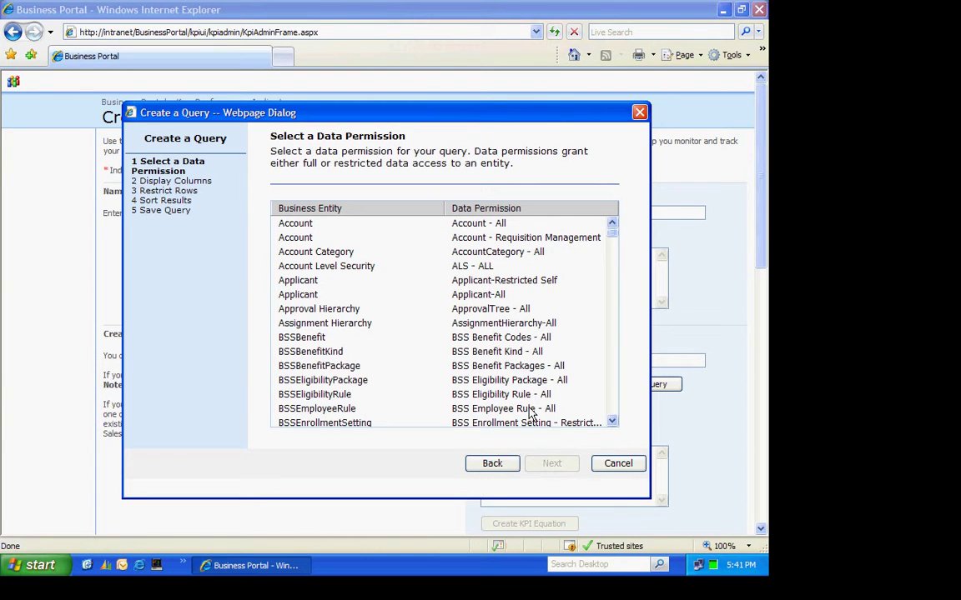
{"action": "left_click_drag", "start_coordinate": [614, 237], "coordinate": [615, 401]}
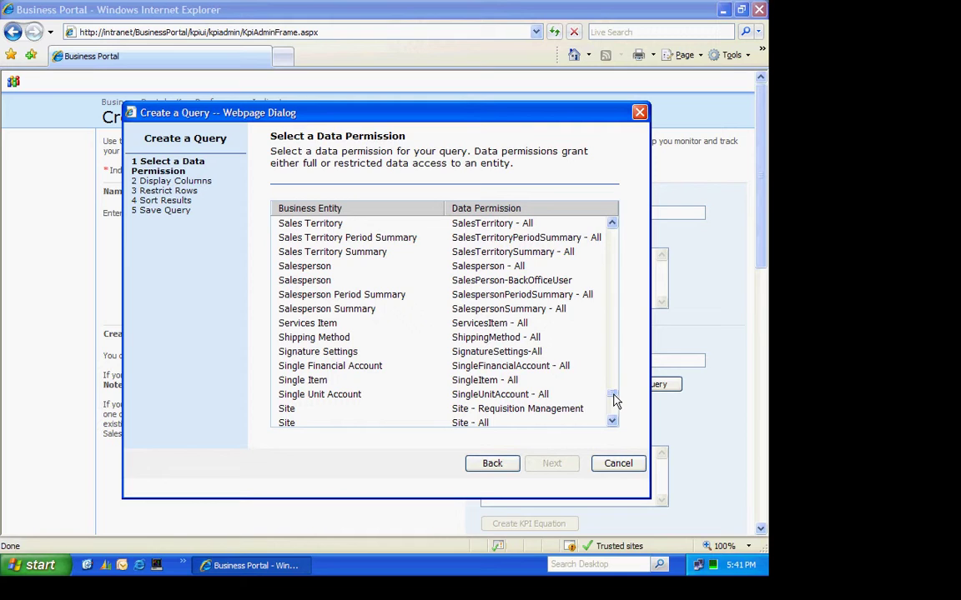
{"action": "left_click", "coordinate": [323, 270]}
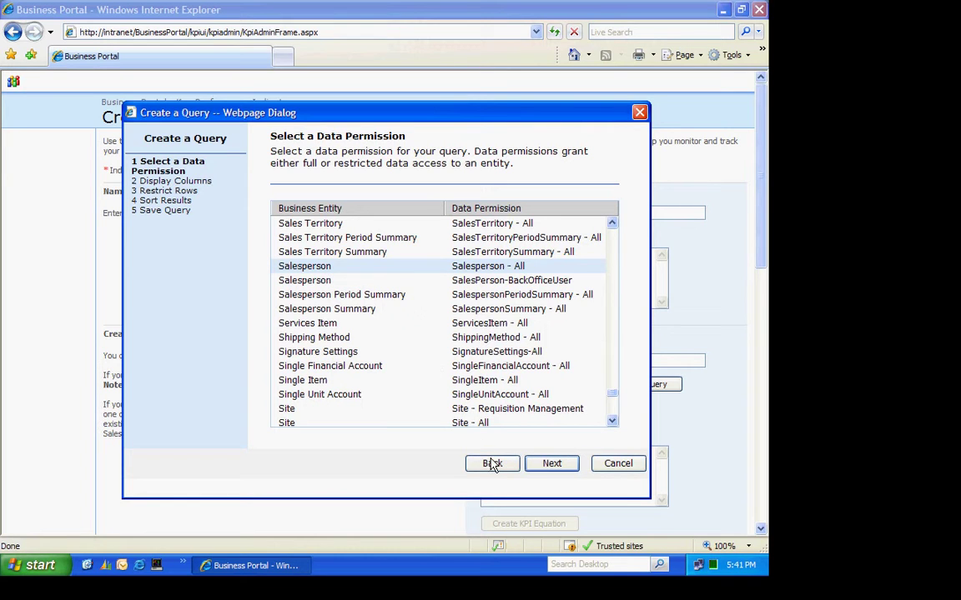
{"action": "left_click", "coordinate": [548, 466]}
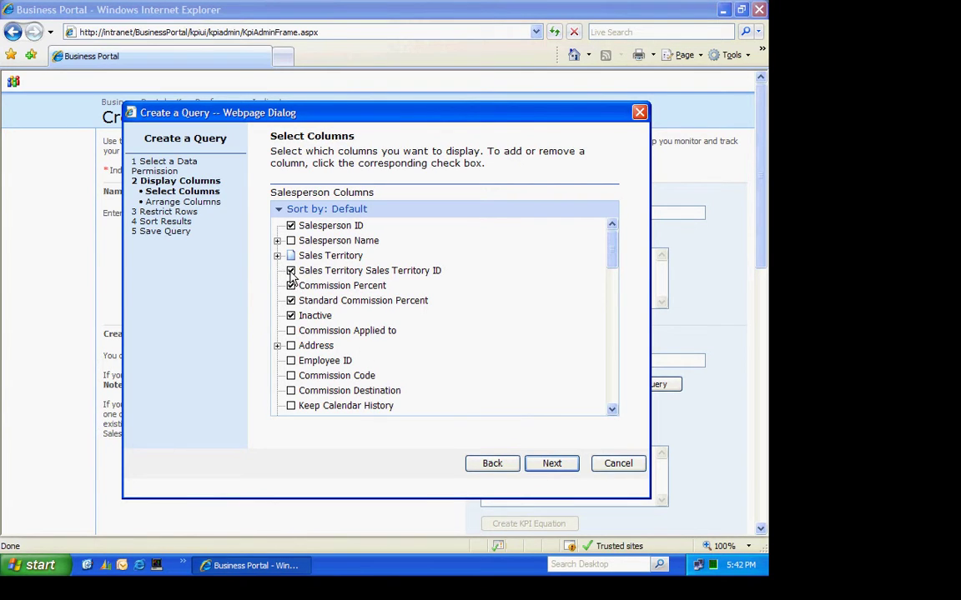
Exclude the Sales Territory ID, Commission Percent, Standard Commission Percent and Inactive columns from the query.
{"action": "left_click", "coordinate": [290, 270]}
{"action": "left_click", "coordinate": [290, 285]}
{"action": "left_click", "coordinate": [290, 301]}
{"action": "left_click", "coordinate": [290, 315]}
Add the Year, Period and Commissioned Sales Amount columns from Salesperson Period Summary, keeping the default column order.
{"action": "left_click_drag", "start_coordinate": [611, 266], "coordinate": [616, 392]}
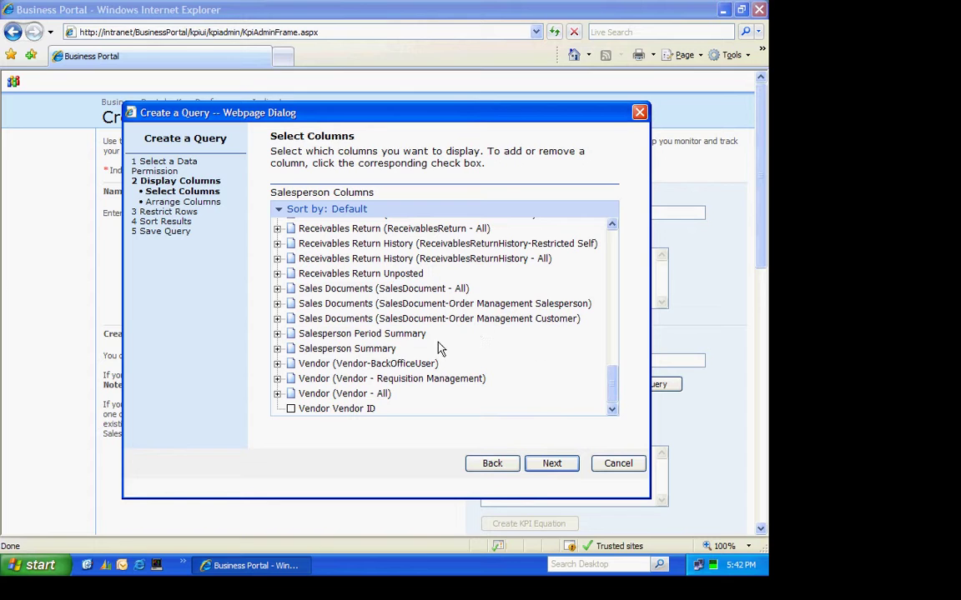
{"action": "left_click", "coordinate": [276, 333]}
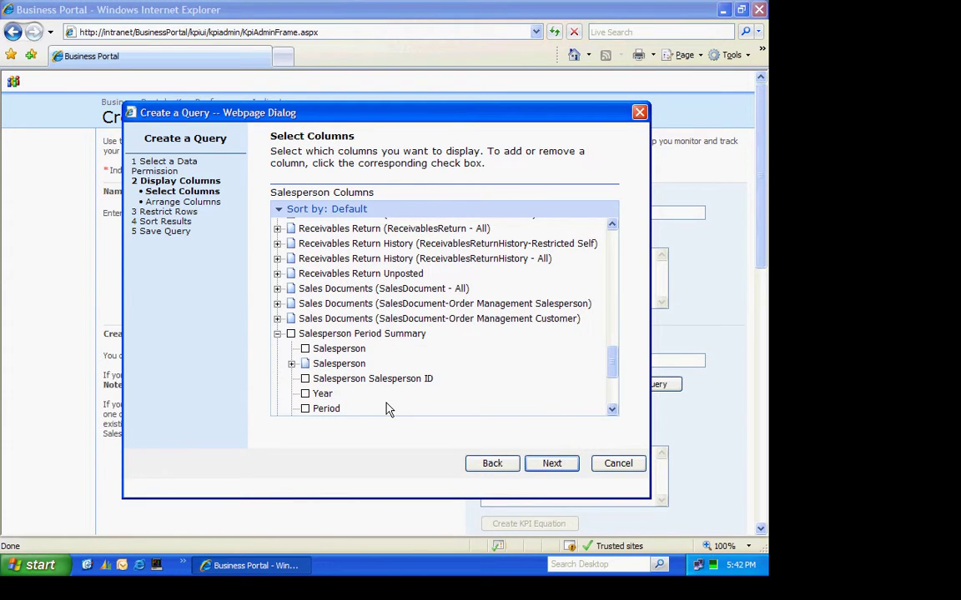
{"action": "left_click", "coordinate": [612, 410]}
{"action": "left_click", "coordinate": [612, 409]}
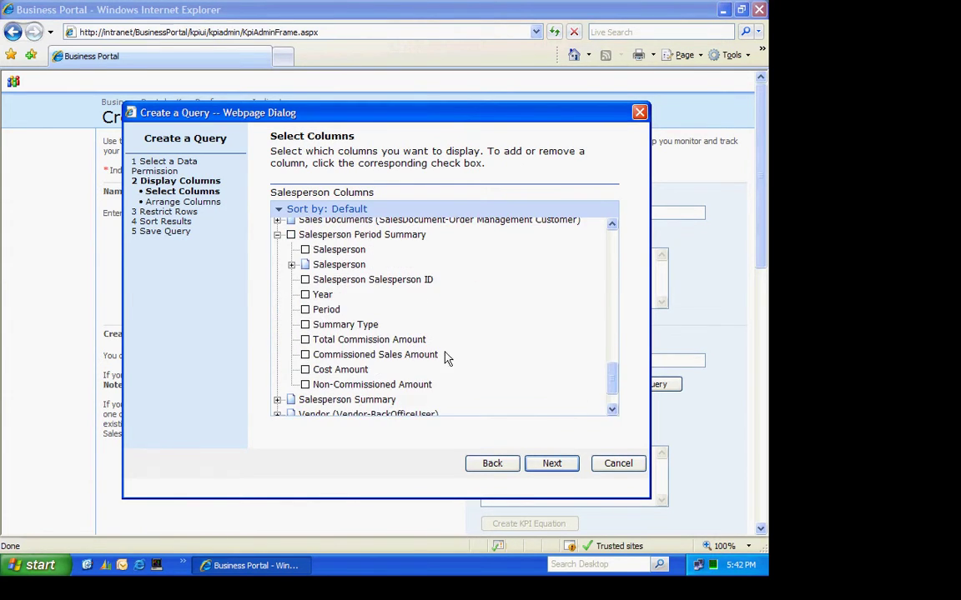
{"action": "left_click", "coordinate": [305, 294]}
{"action": "left_click", "coordinate": [305, 356]}
{"action": "left_click", "coordinate": [550, 468]}
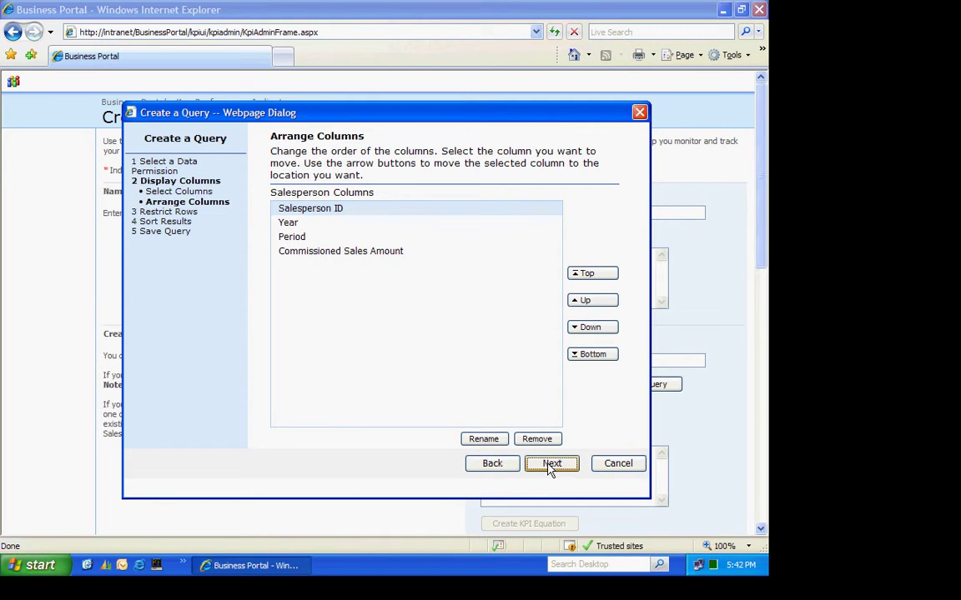
{"action": "left_click", "coordinate": [550, 464]}
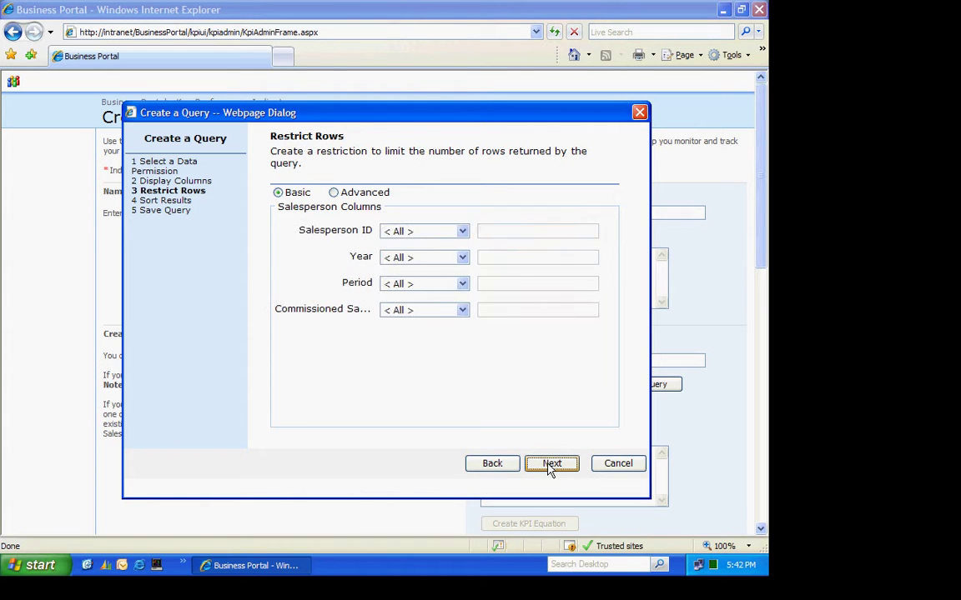
Restrict the query rows to Salesperson IDs that begin with ER.
{"action": "left_click", "coordinate": [463, 233]}
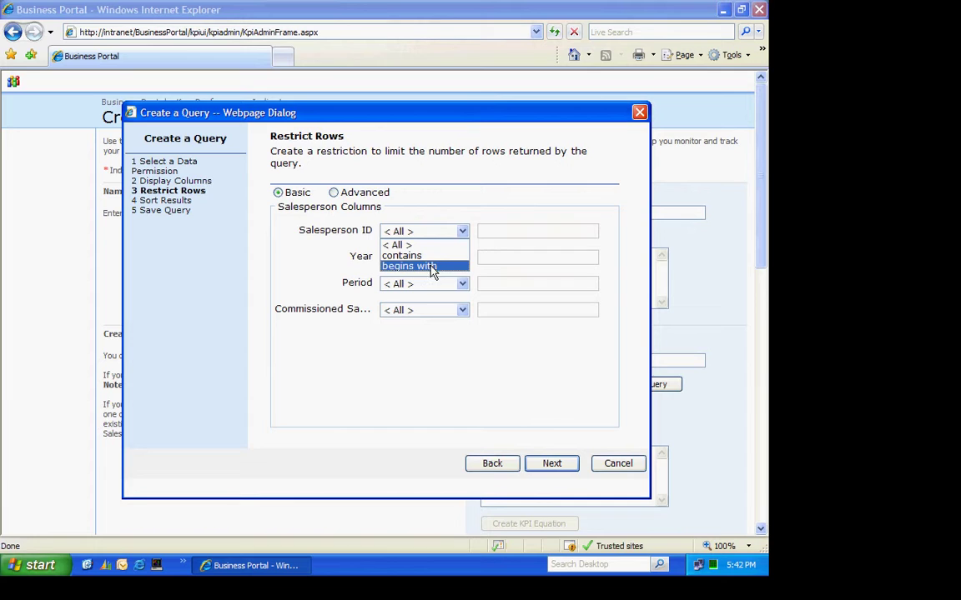
{"action": "left_click", "coordinate": [433, 267]}
{"action": "left_click", "coordinate": [493, 231]}
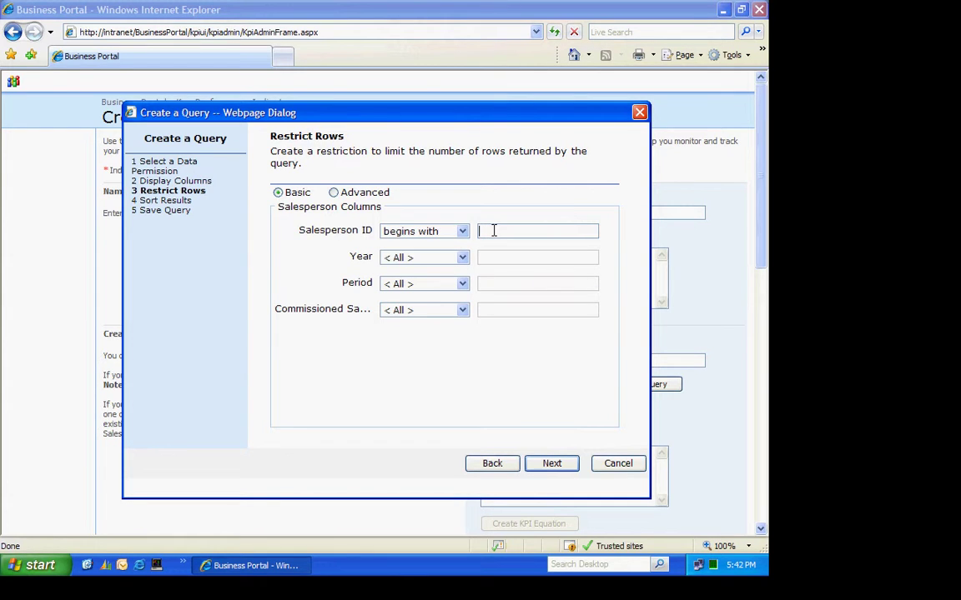
{"action": "type", "text": "ER"}
{"action": "left_click", "coordinate": [551, 466]}
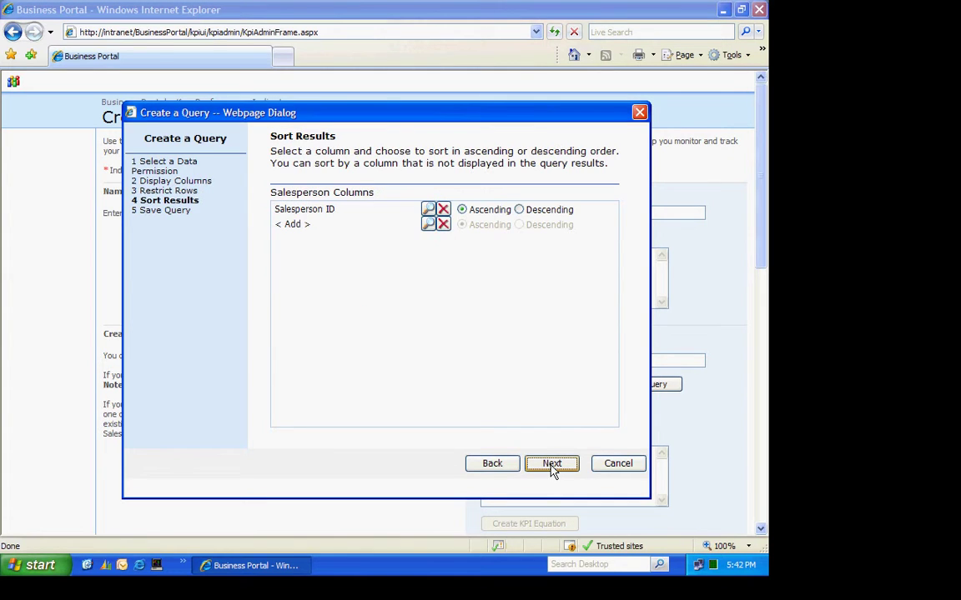
Accept the default sorting, assign the Salesperson query to the company Fabrikam, Inc., and save it.
{"action": "left_click", "coordinate": [552, 466]}
{"action": "left_click", "coordinate": [447, 242]}
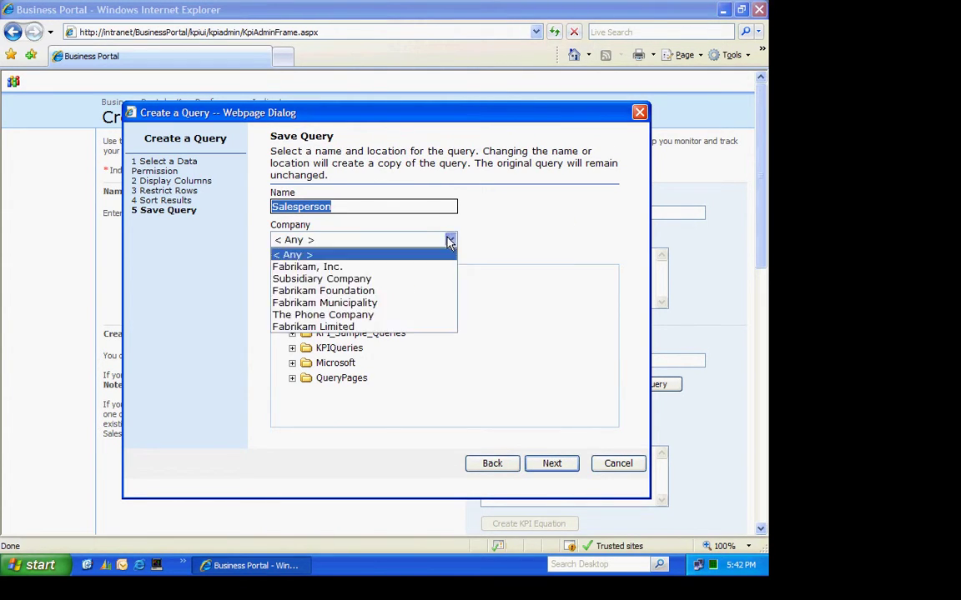
{"action": "left_click", "coordinate": [322, 267]}
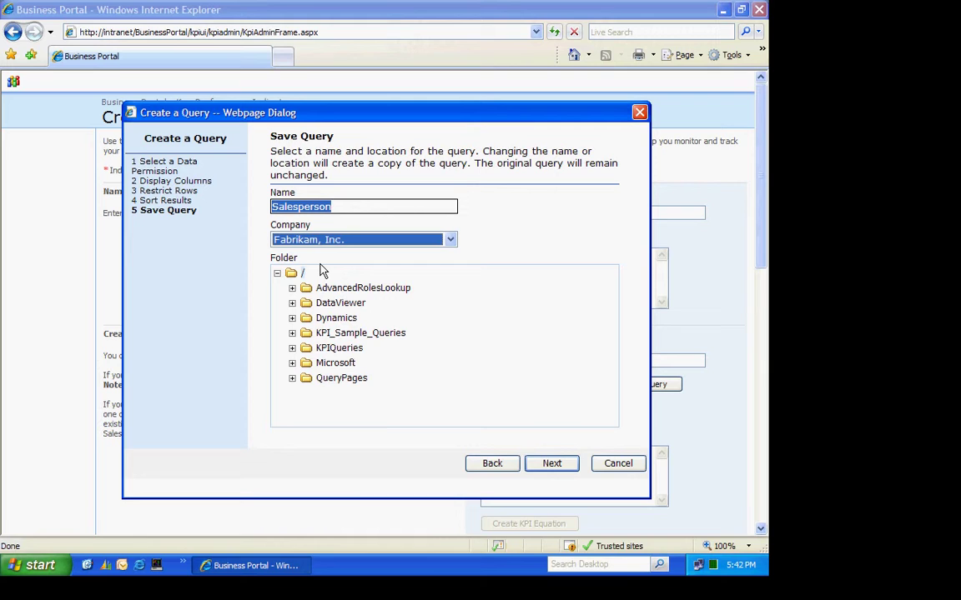
{"action": "left_click", "coordinate": [550, 465]}
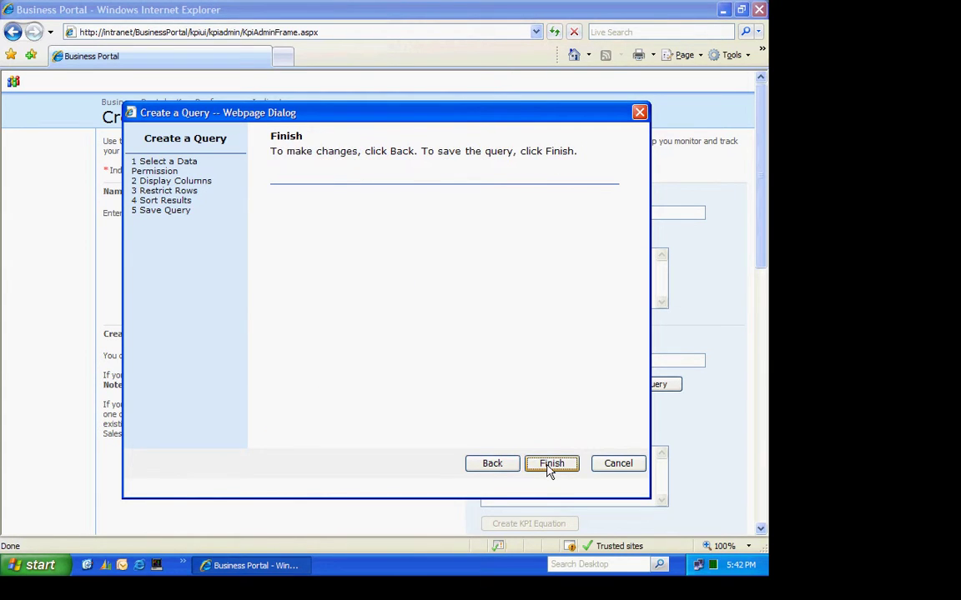
{"action": "left_click", "coordinate": [550, 467]}
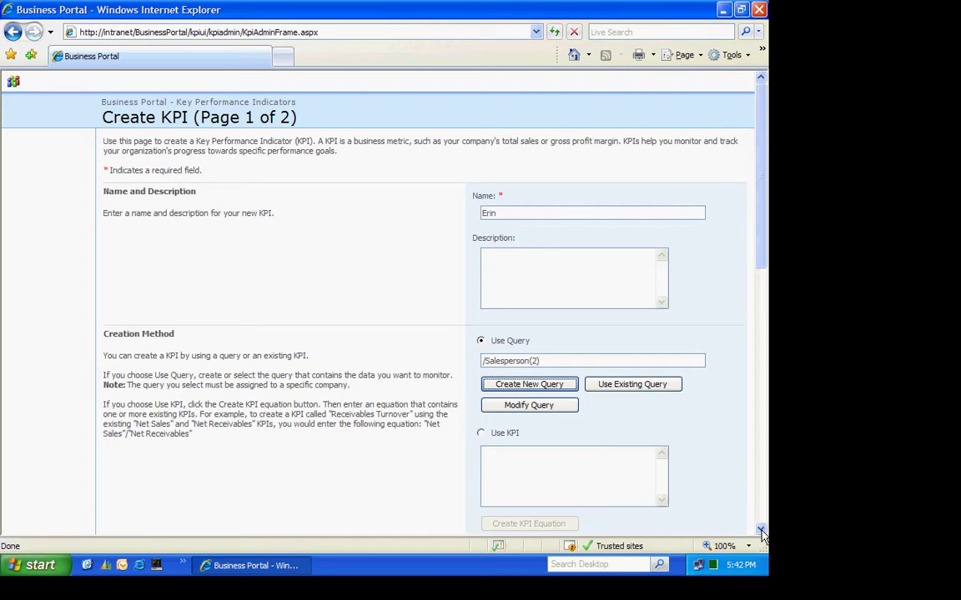
Set the KPI's data calculation to the Sum of Commissioned Sales Amount, formatted as Currency.
{"action": "left_click", "coordinate": [761, 492]}
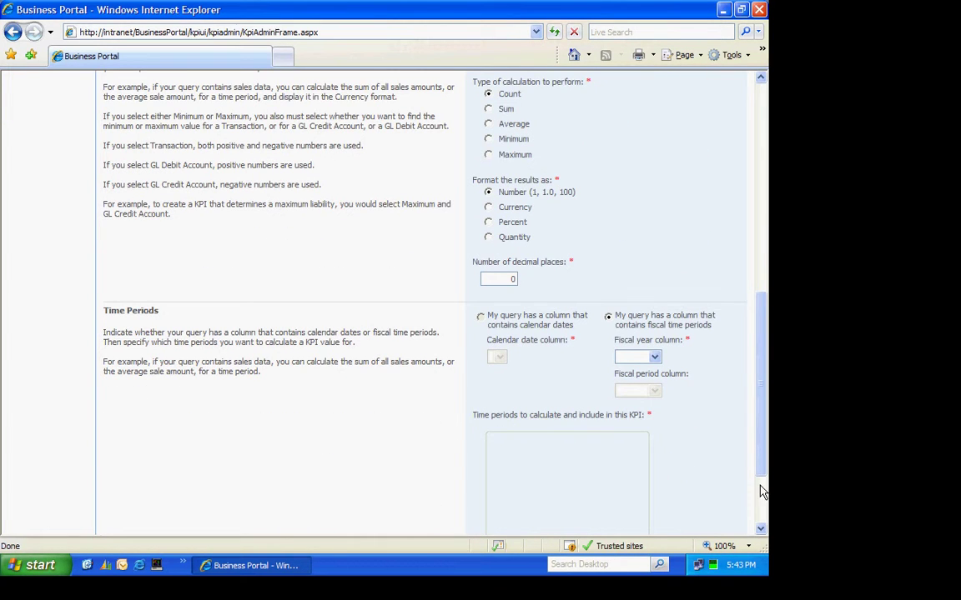
{"action": "scroll", "coordinate": [599, 123], "scroll_direction": "up", "scroll_amount": 1}
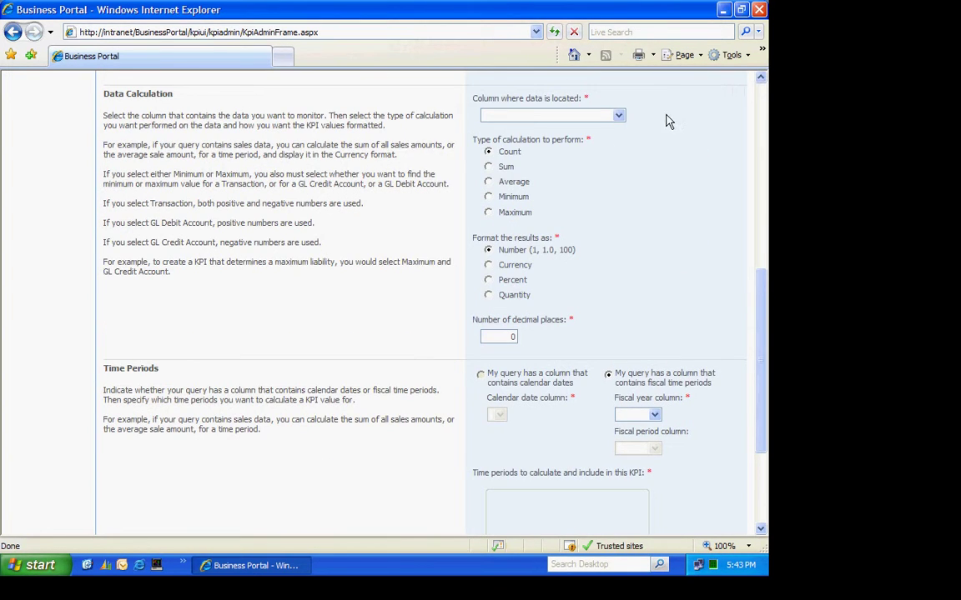
{"action": "left_click", "coordinate": [625, 118]}
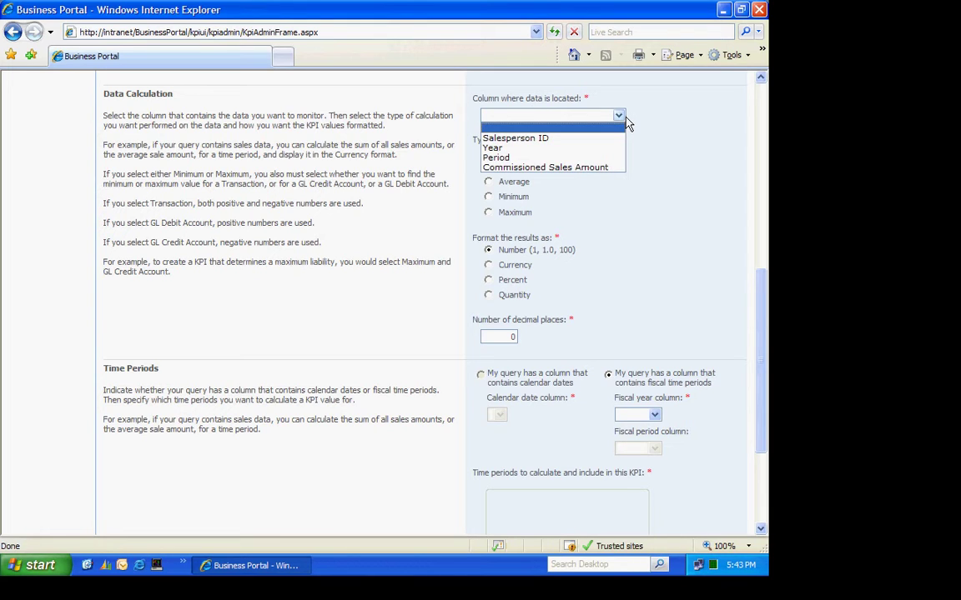
{"action": "left_click", "coordinate": [587, 168]}
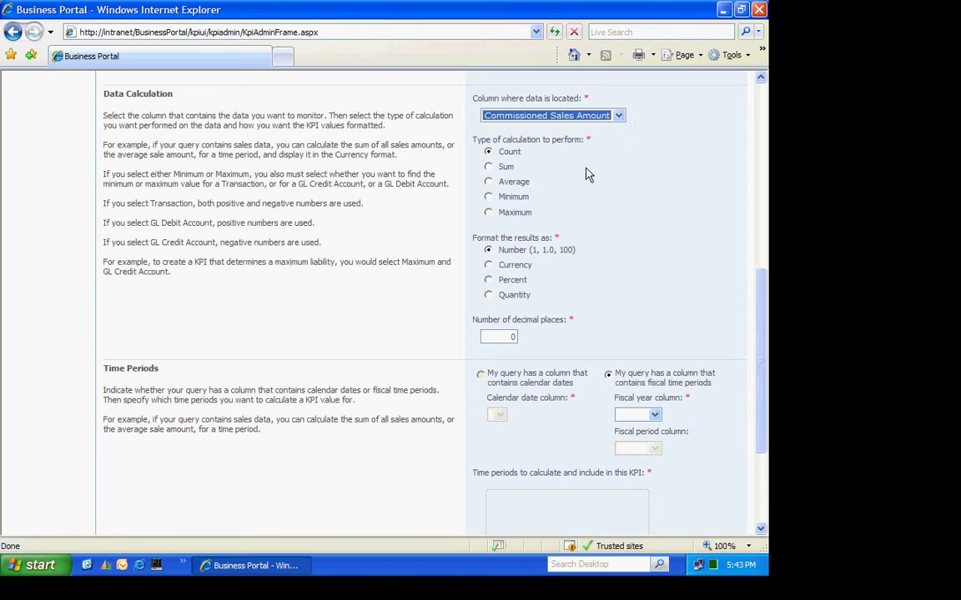
{"action": "left_click", "coordinate": [488, 167]}
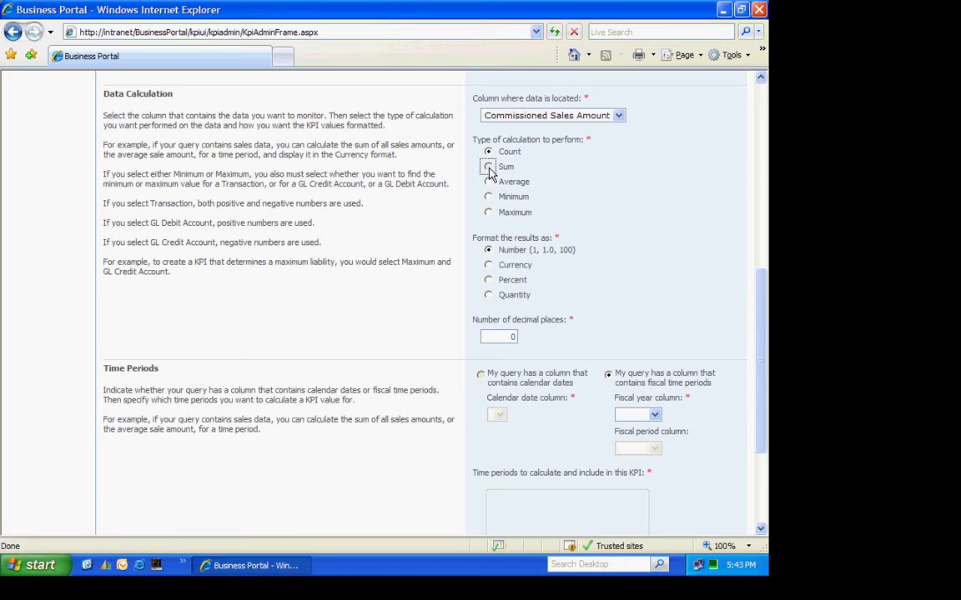
{"action": "left_click", "coordinate": [488, 265]}
Set the fiscal year column to Year and the fiscal period column to Period.
{"action": "left_click", "coordinate": [656, 415]}
{"action": "left_click", "coordinate": [642, 437]}
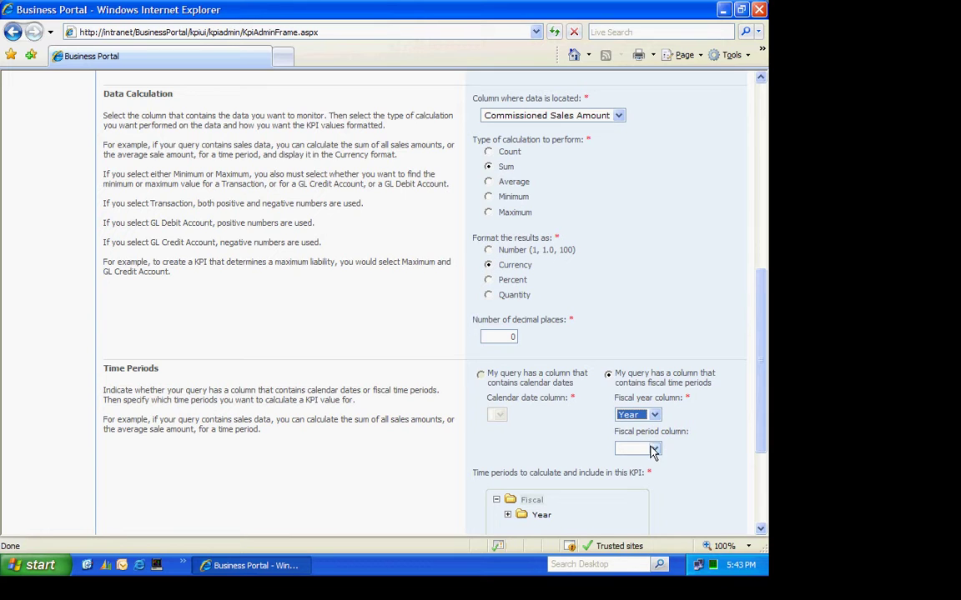
{"action": "left_click", "coordinate": [655, 450]}
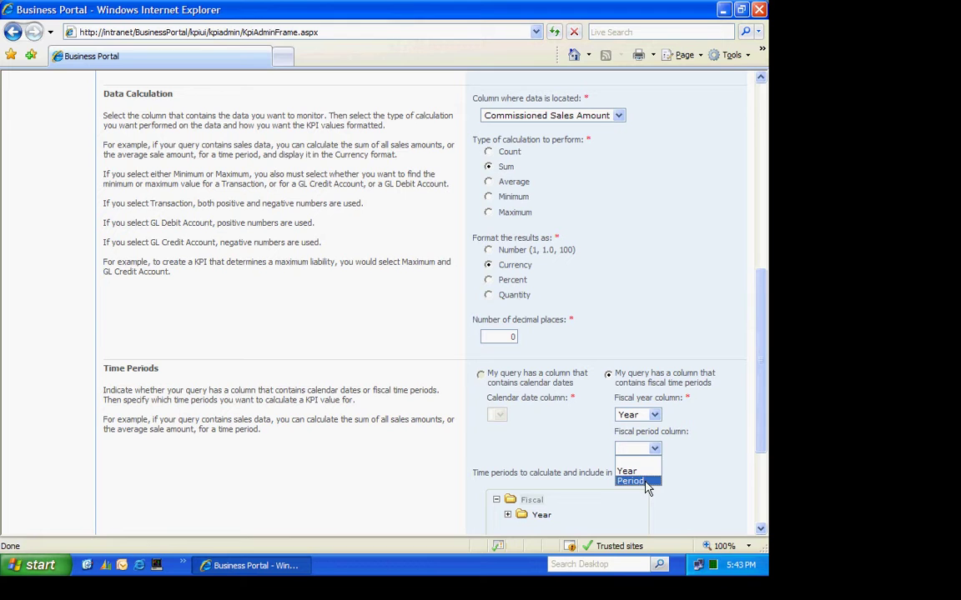
{"action": "left_click", "coordinate": [638, 482]}
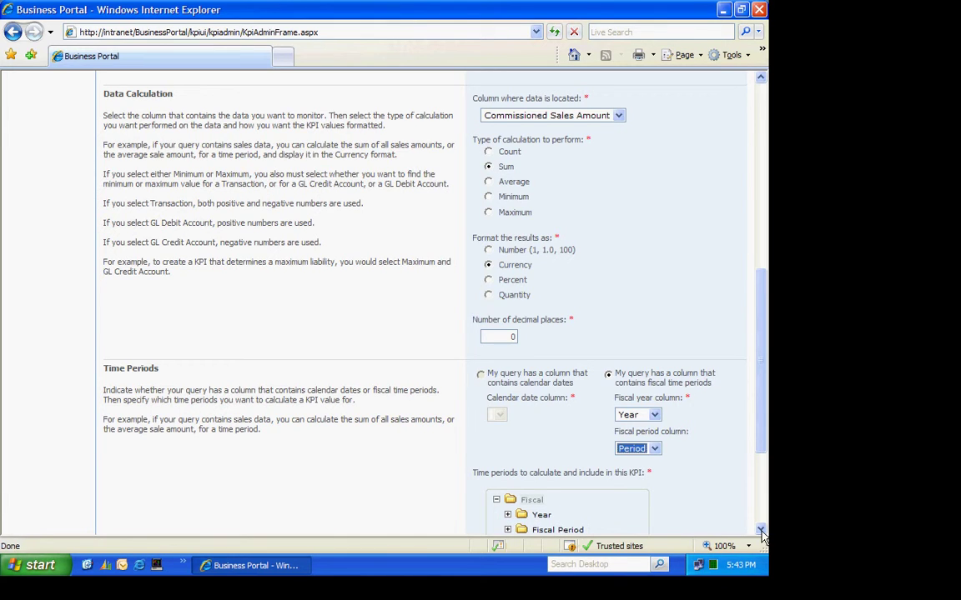
Include Current Year, Previous Year, Current Period and Previous Period in the KPI and continue to the second page.
{"action": "scroll", "coordinate": [688, 482], "scroll_direction": "down", "scroll_amount": 4}
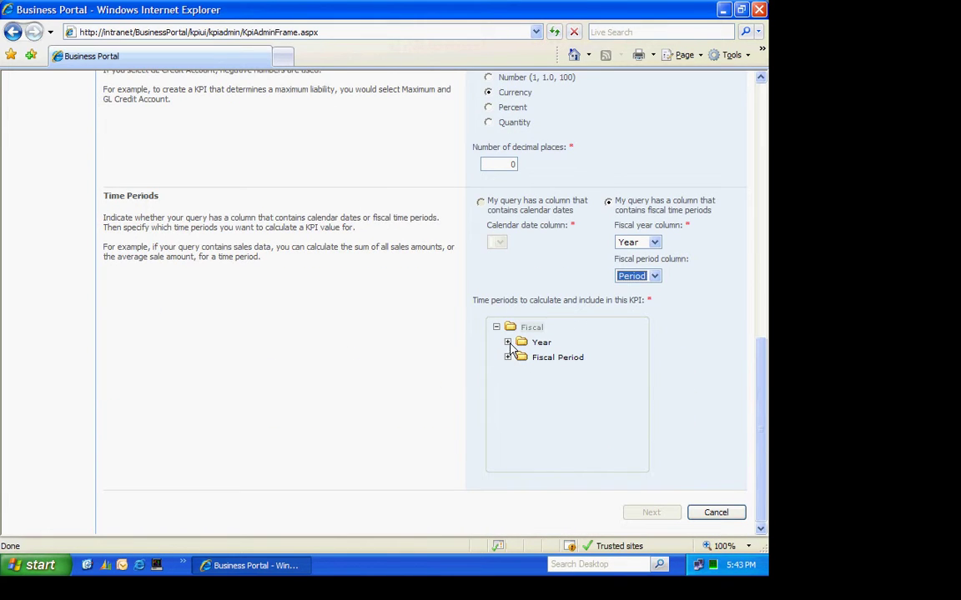
{"action": "left_click", "coordinate": [507, 343]}
{"action": "left_click", "coordinate": [507, 388]}
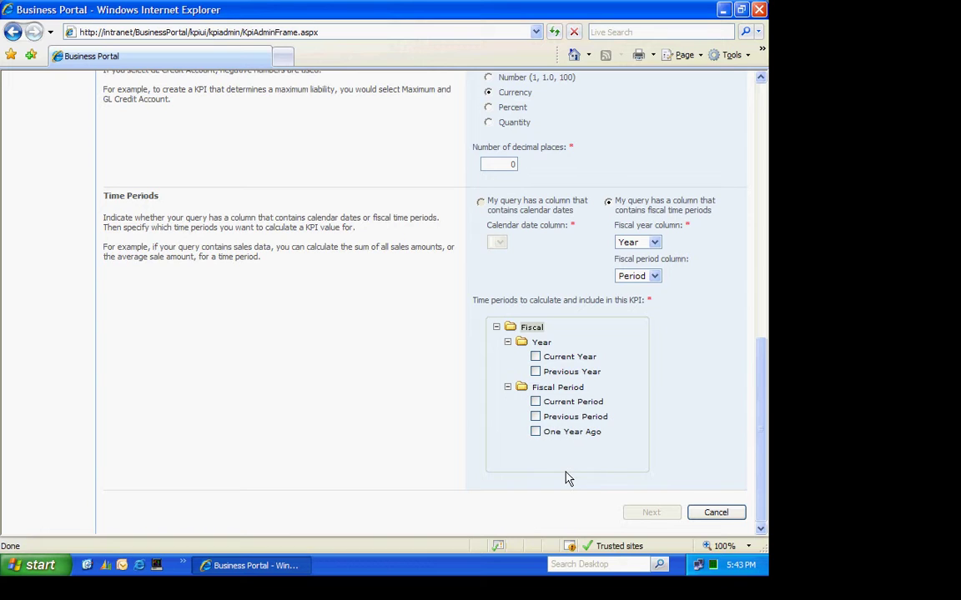
{"action": "left_click", "coordinate": [535, 357]}
{"action": "left_click", "coordinate": [536, 372]}
{"action": "left_click", "coordinate": [536, 402]}
{"action": "left_click", "coordinate": [535, 417]}
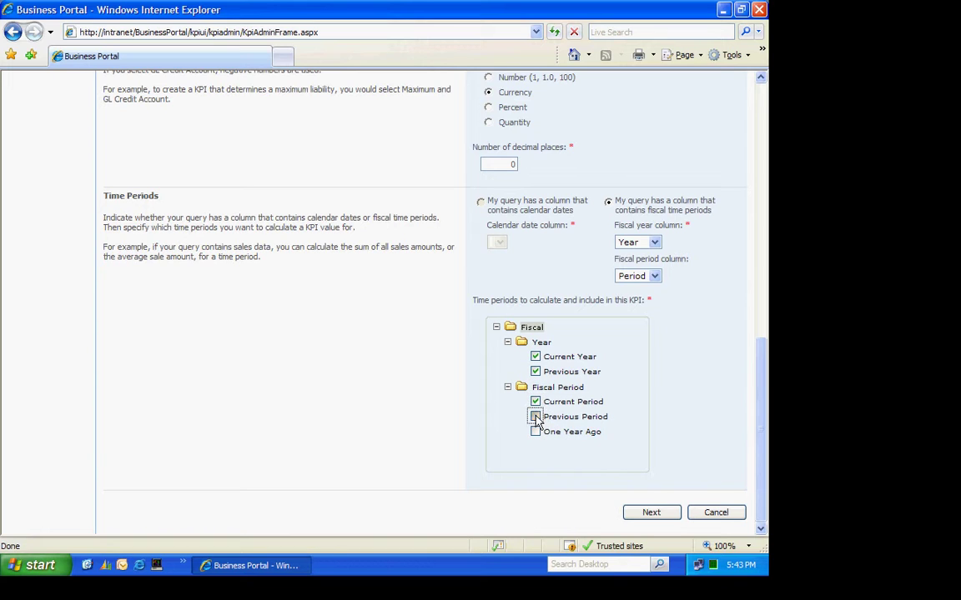
{"action": "left_click", "coordinate": [646, 513]}
{"action": "left_click", "coordinate": [648, 513]}
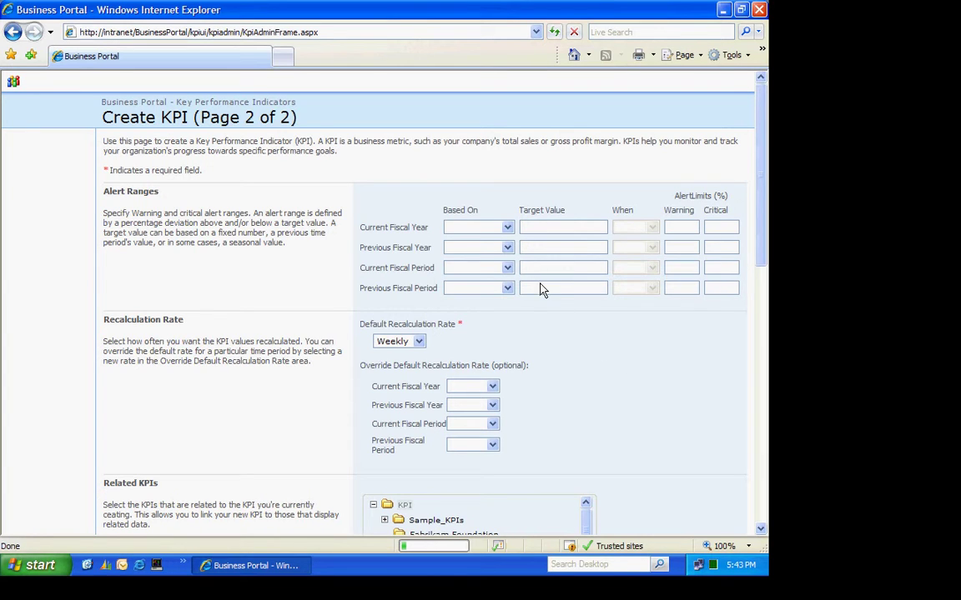
Set the KPI's default recalculation rate to Daily and allow the Accounting Specialist, Administrator and Executive roles to view it.
{"action": "left_click", "coordinate": [419, 342]}
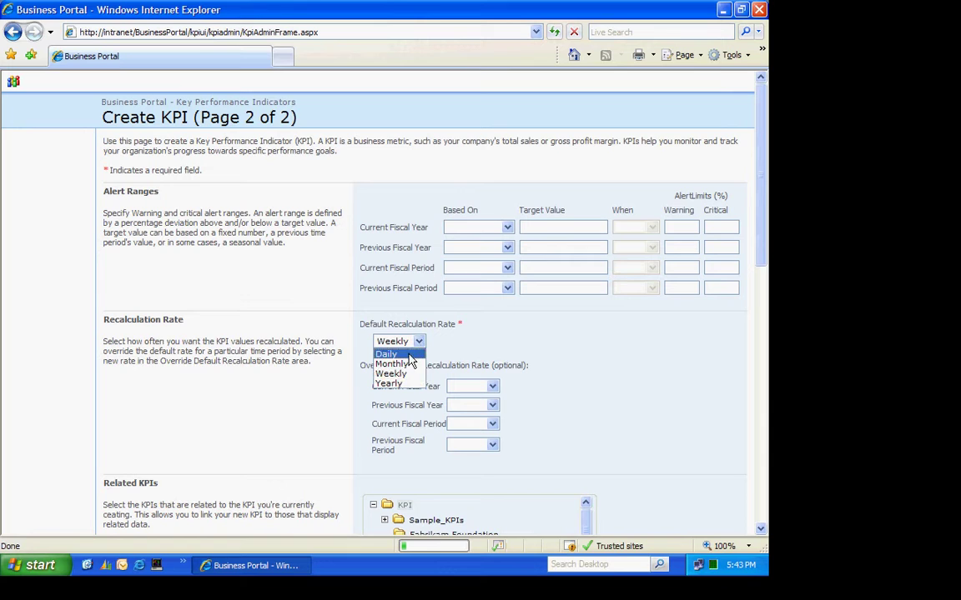
{"action": "left_click", "coordinate": [399, 350]}
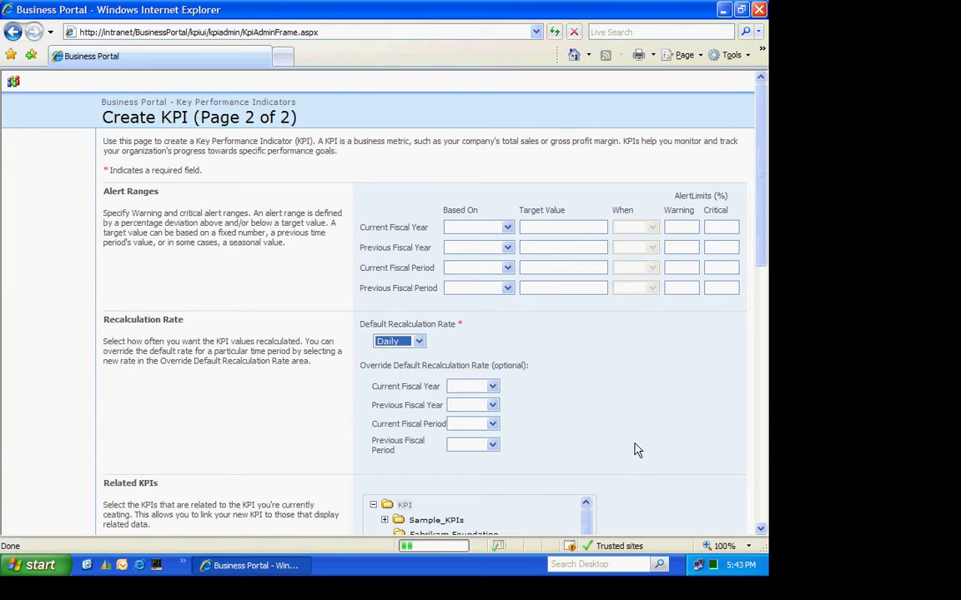
{"action": "scroll", "coordinate": [762, 528], "scroll_direction": "down", "scroll_amount": 3}
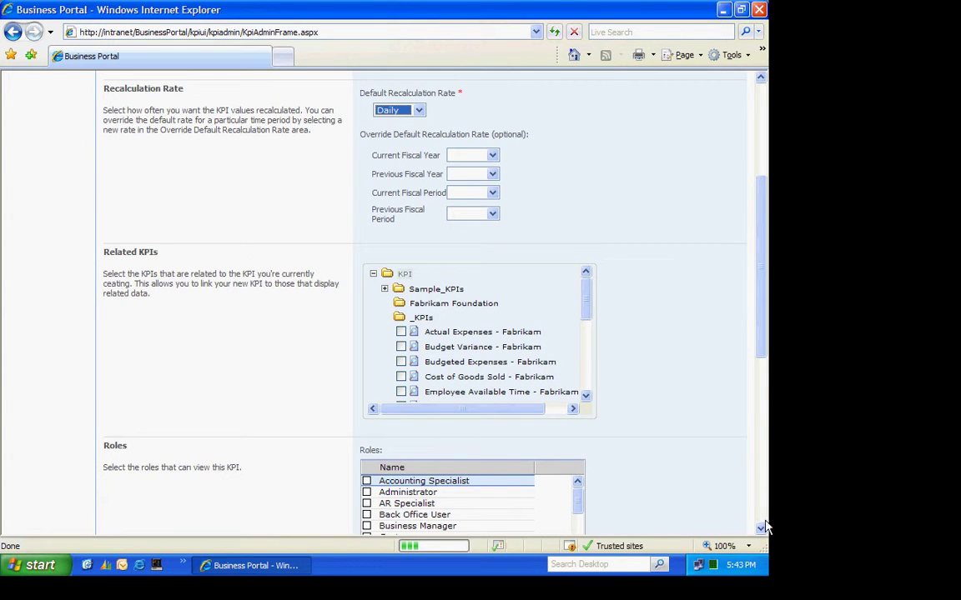
{"action": "left_click_drag", "start_coordinate": [762, 349], "coordinate": [768, 421]}
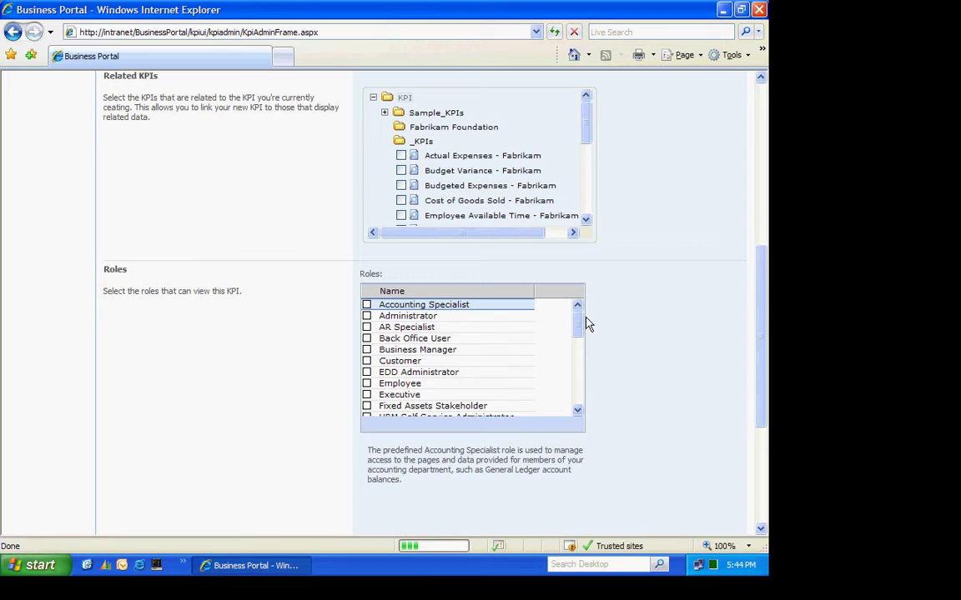
{"action": "left_click", "coordinate": [367, 306]}
{"action": "left_click", "coordinate": [367, 316]}
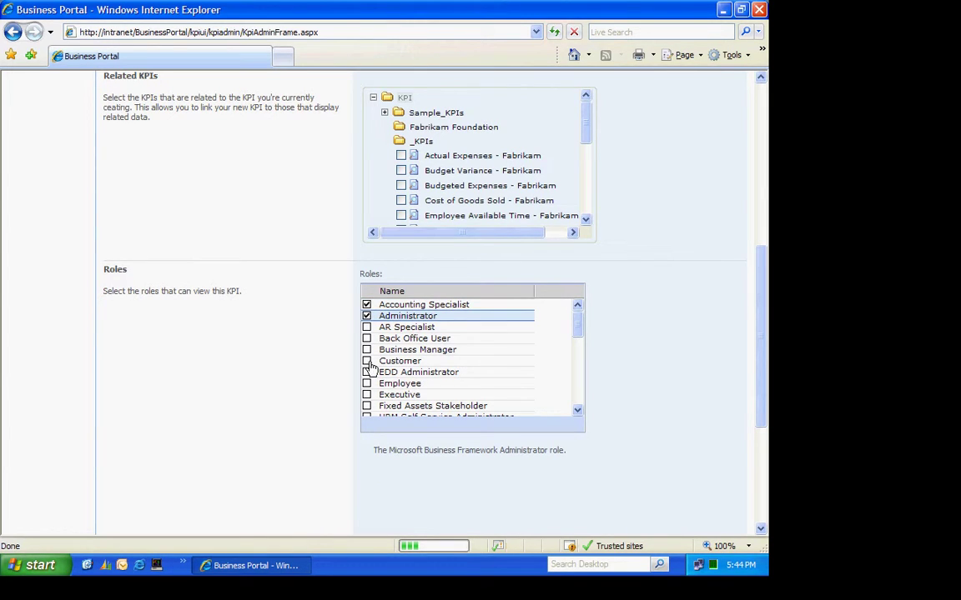
{"action": "left_click", "coordinate": [367, 396]}
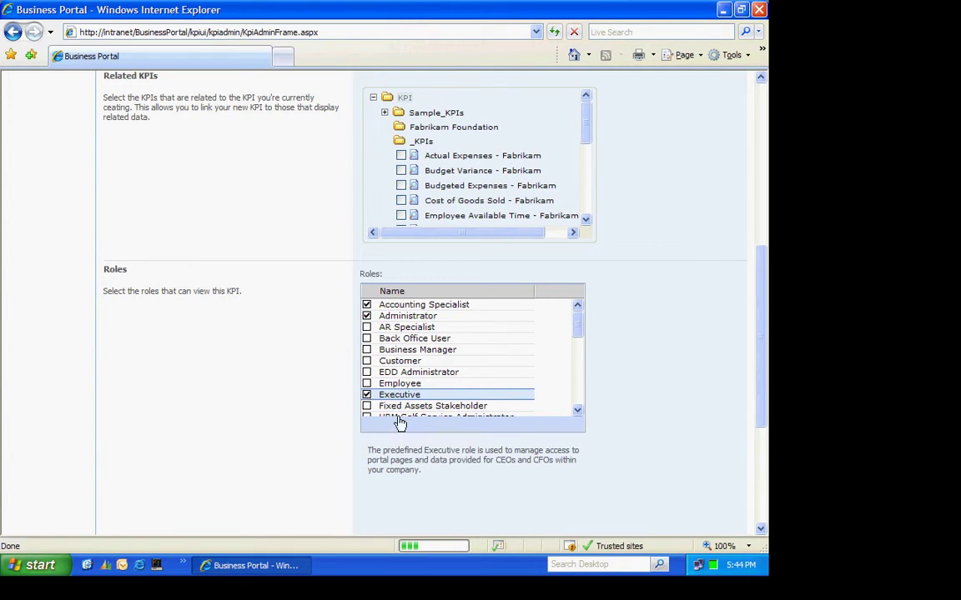
Choose the _KPIs folder as the save location and finish creating the KPI.
{"action": "scroll", "coordinate": [644, 469], "scroll_direction": "down", "scroll_amount": 5}
{"action": "scroll", "coordinate": [645, 470], "scroll_direction": "down", "scroll_amount": 1}
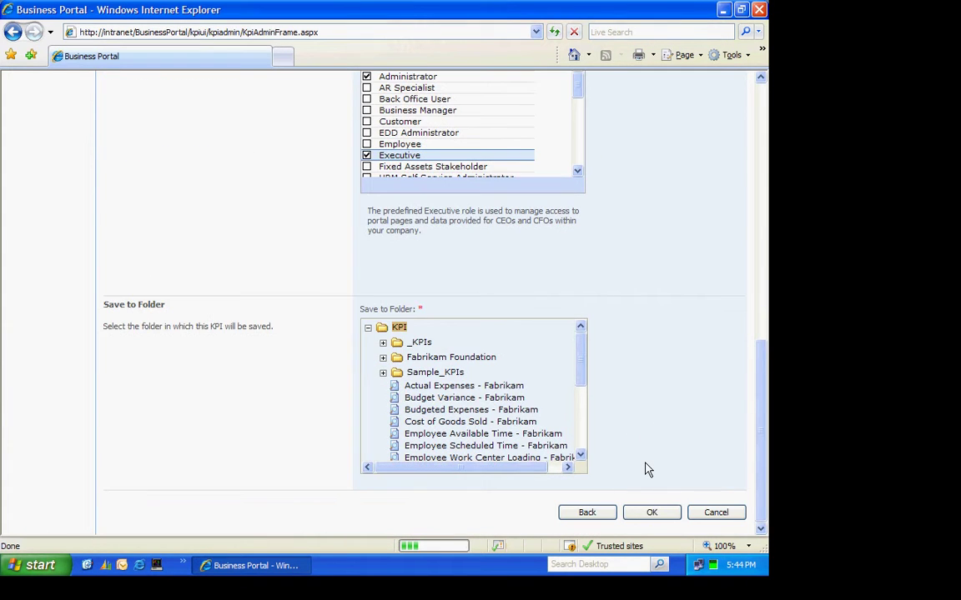
{"action": "left_click", "coordinate": [419, 342]}
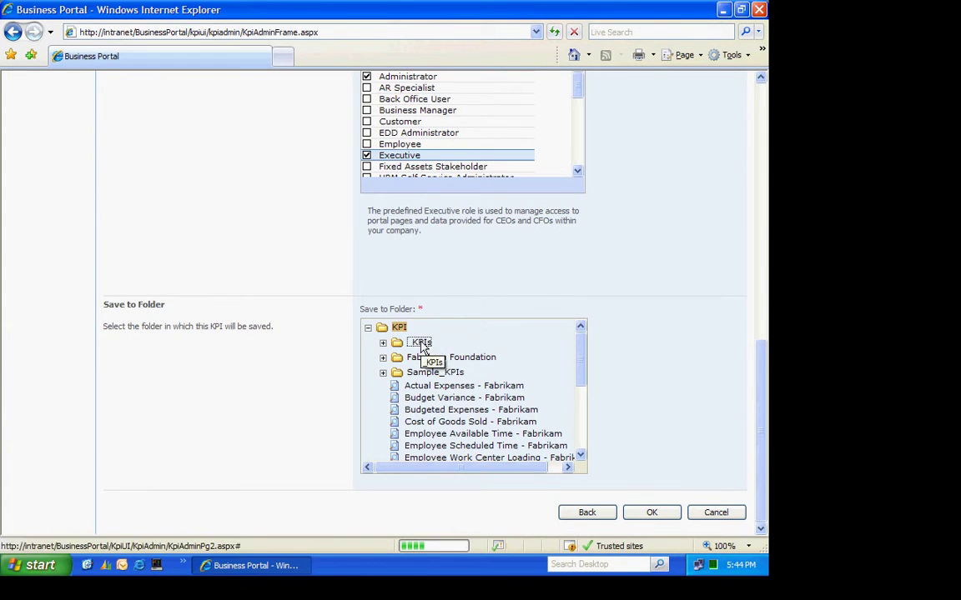
{"action": "left_click", "coordinate": [654, 516]}
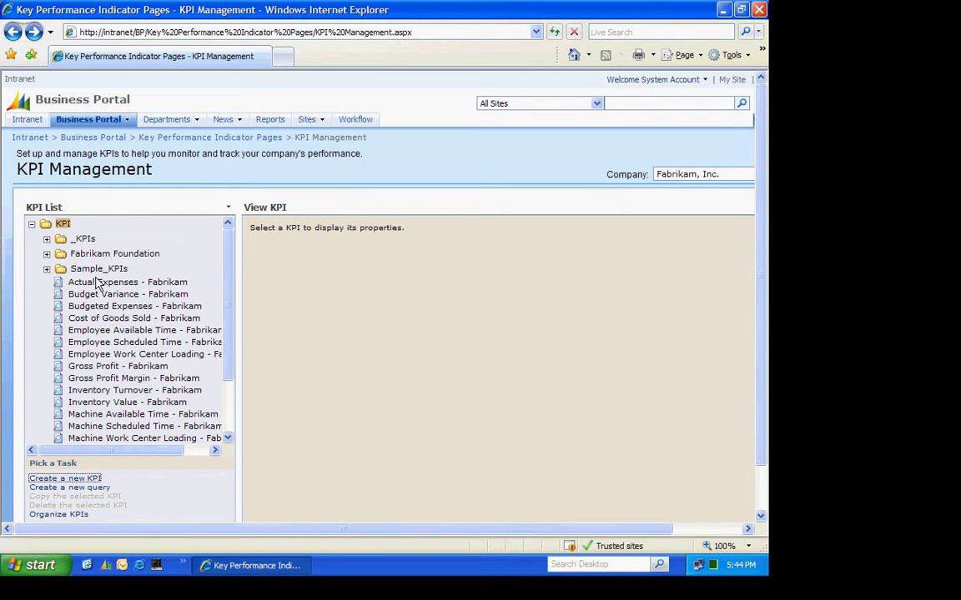
Select the new salesperson KPI in the _KPIs folder, calculate its values immediately and dismiss the results.
{"action": "left_click", "coordinate": [83, 239]}
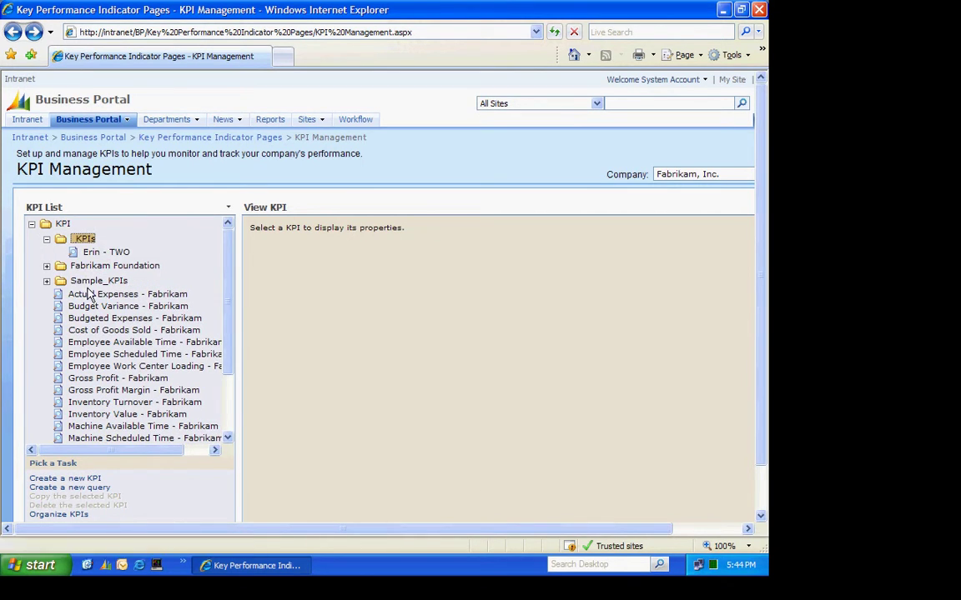
{"action": "left_click", "coordinate": [94, 252]}
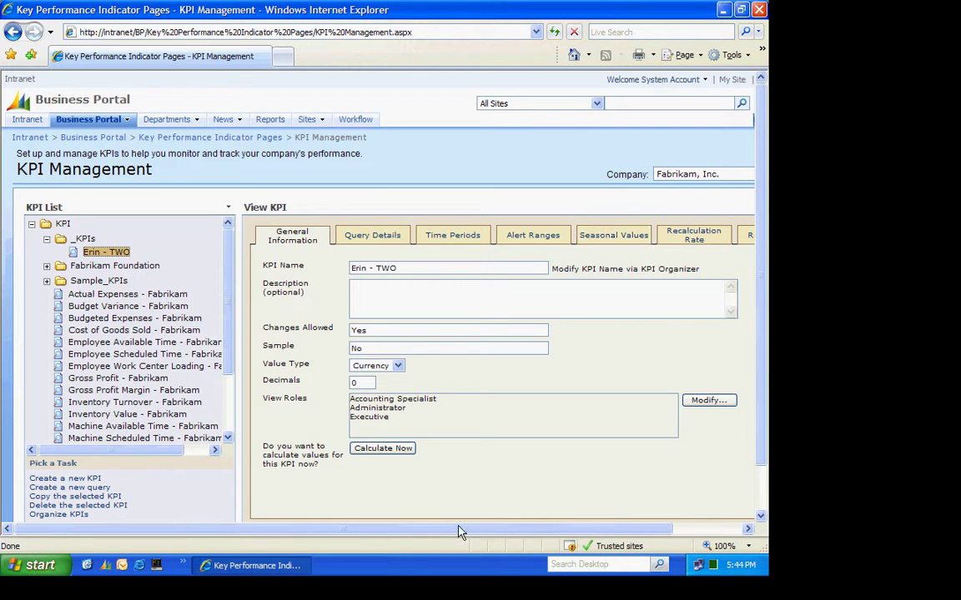
{"action": "left_click", "coordinate": [367, 449]}
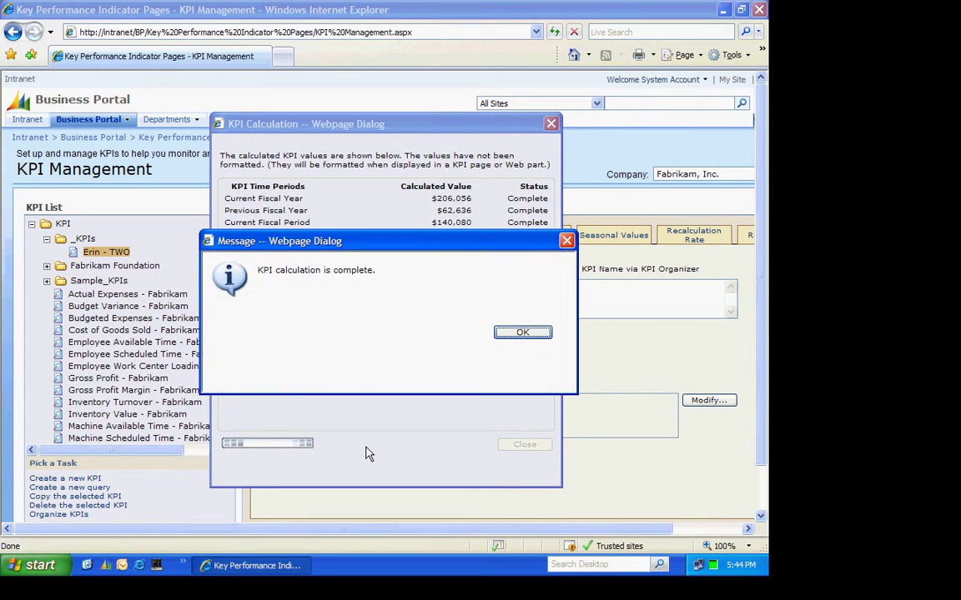
{"action": "left_click", "coordinate": [525, 337]}
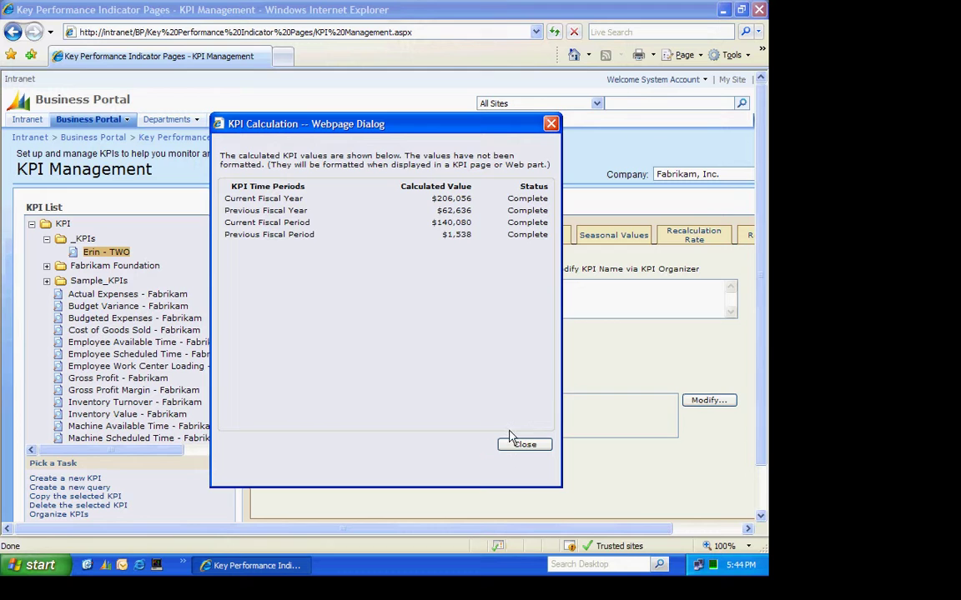
{"action": "left_click", "coordinate": [513, 448]}
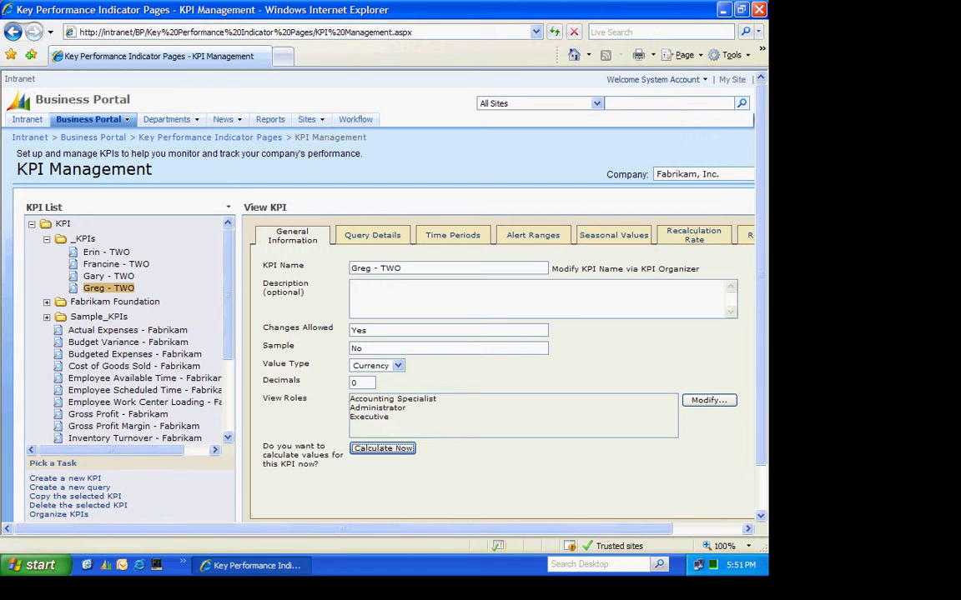
Go to the Financial Center home page and put it in edit mode.
{"action": "left_click", "coordinate": [82, 99]}
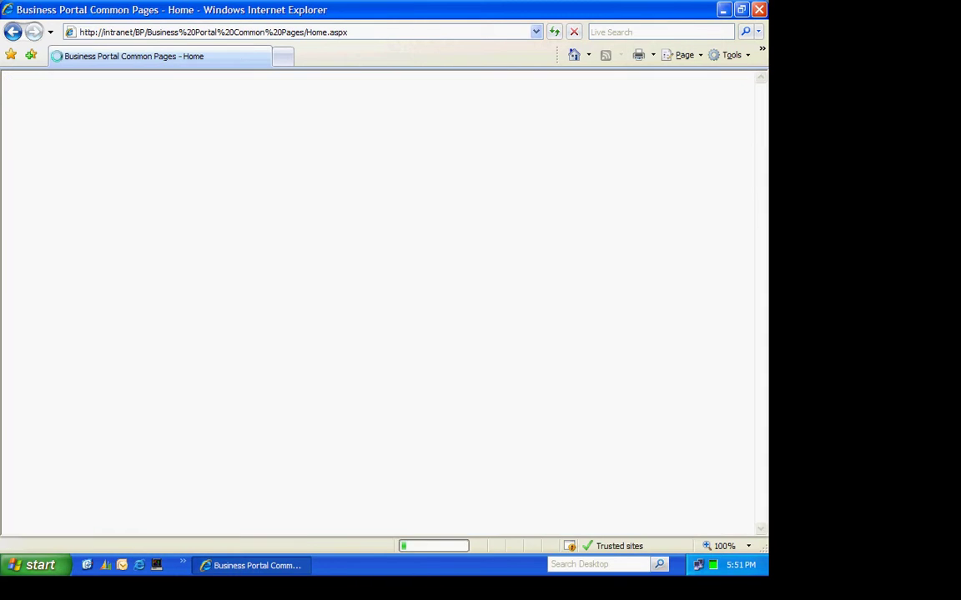
{"action": "mouse_move", "coordinate": [88, 120]}
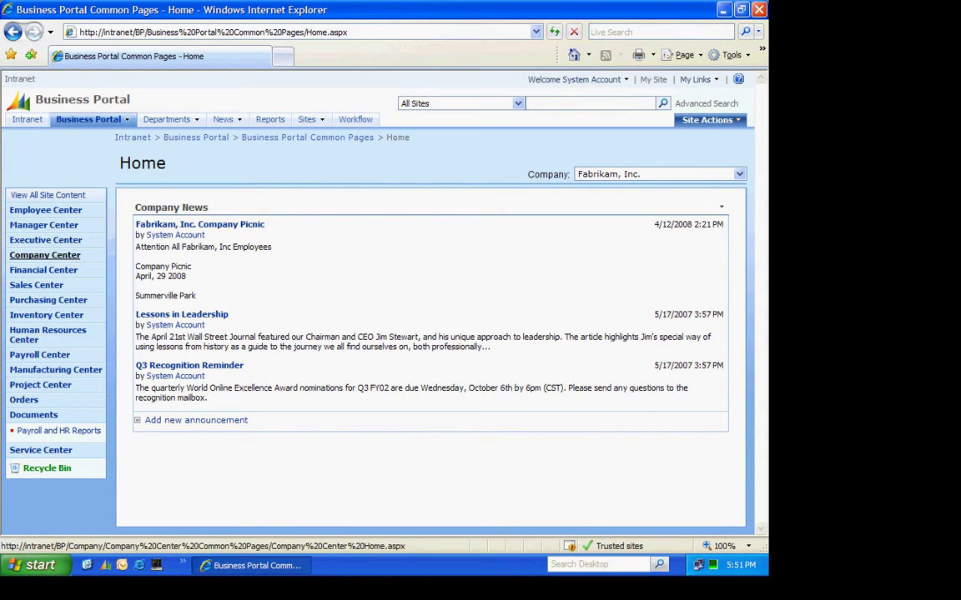
{"action": "left_click", "coordinate": [44, 271]}
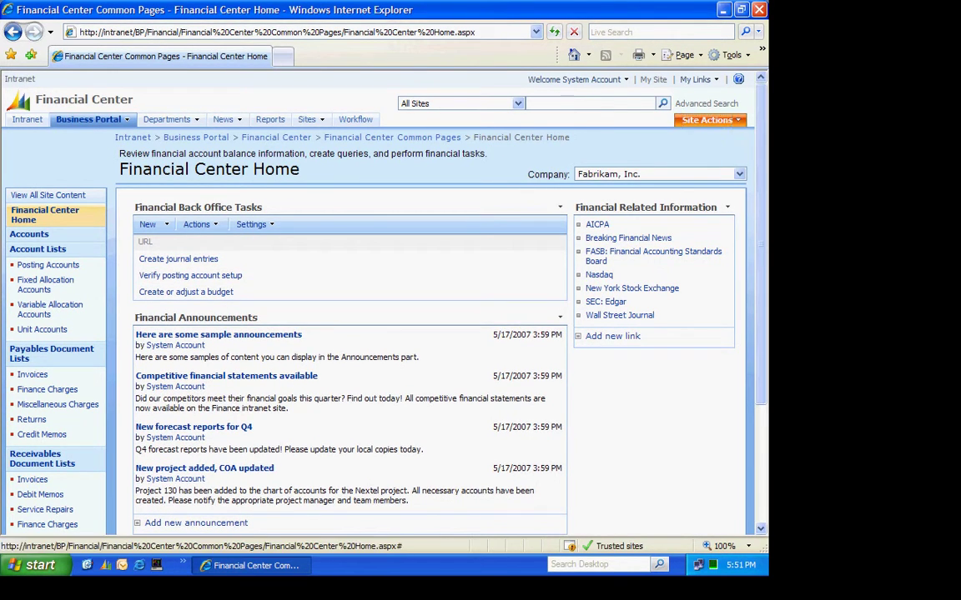
{"action": "left_click", "coordinate": [709, 120]}
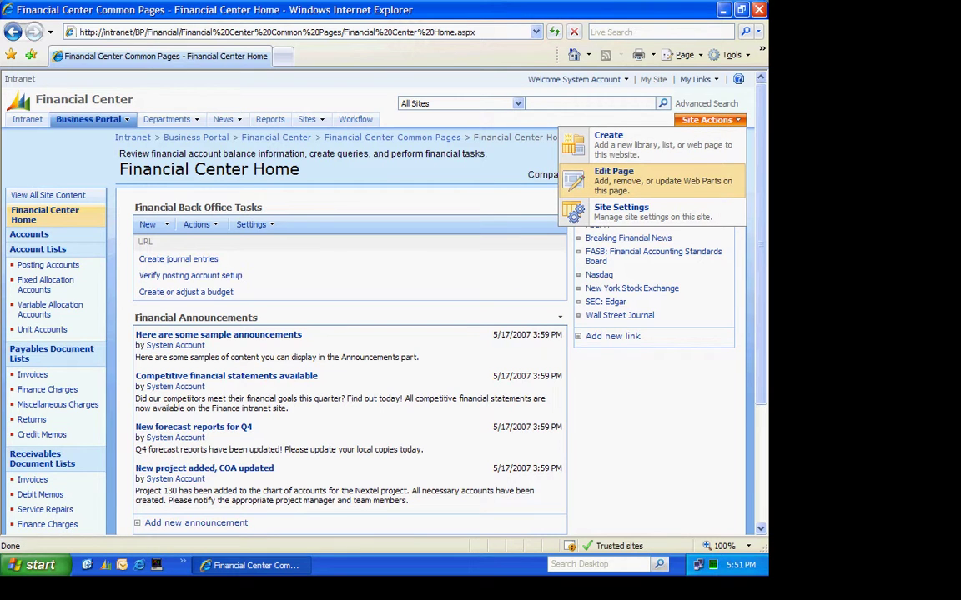
{"action": "left_click", "coordinate": [617, 177]}
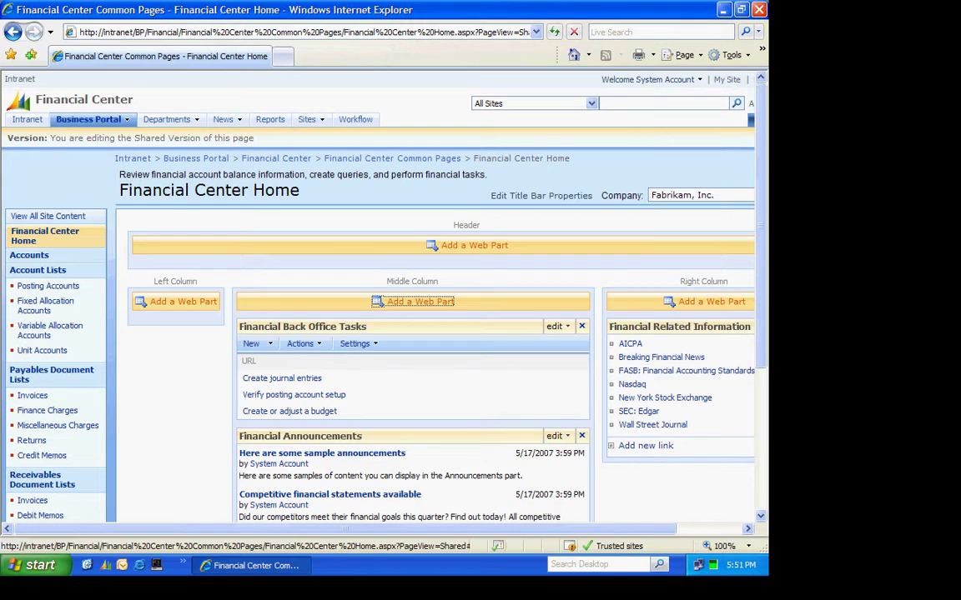
Add a KPI List Web Part to the Middle Column of the Financial Center home page.
{"action": "left_click", "coordinate": [420, 301]}
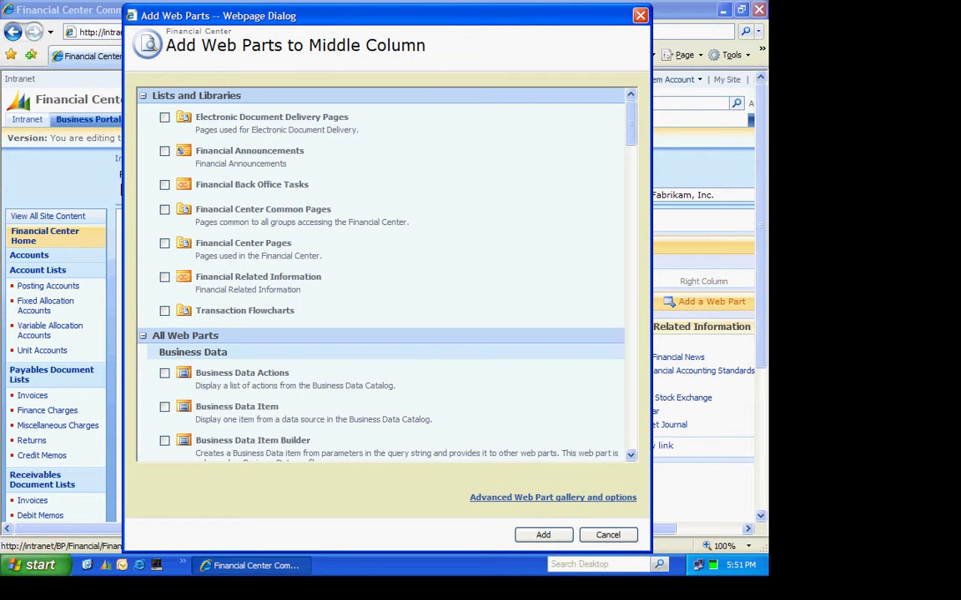
{"action": "scroll", "coordinate": [567, 409], "scroll_direction": "down", "scroll_amount": 5}
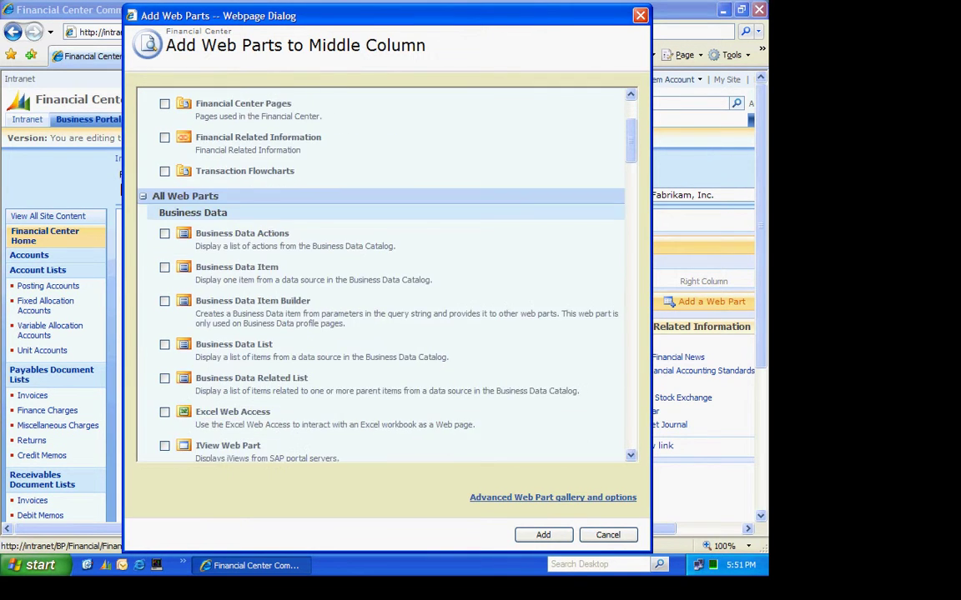
{"action": "scroll", "coordinate": [384, 276], "scroll_direction": "down", "scroll_amount": 5}
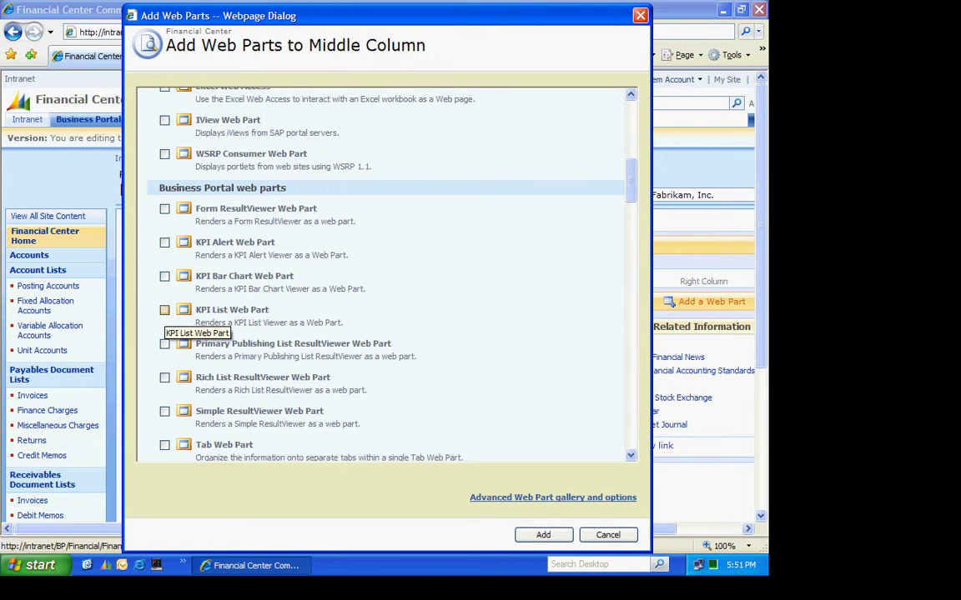
{"action": "left_click", "coordinate": [165, 310]}
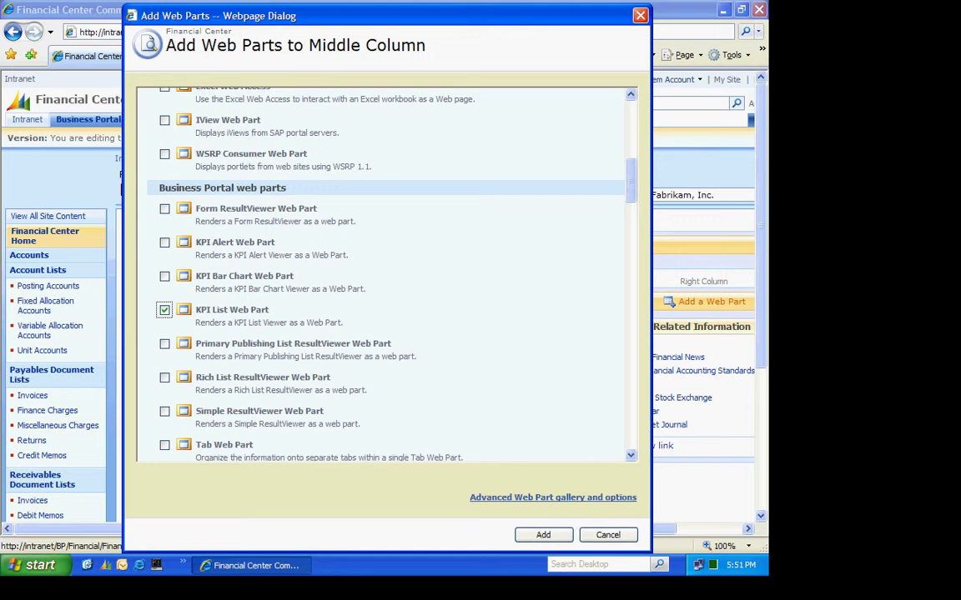
{"action": "left_click", "coordinate": [543, 534]}
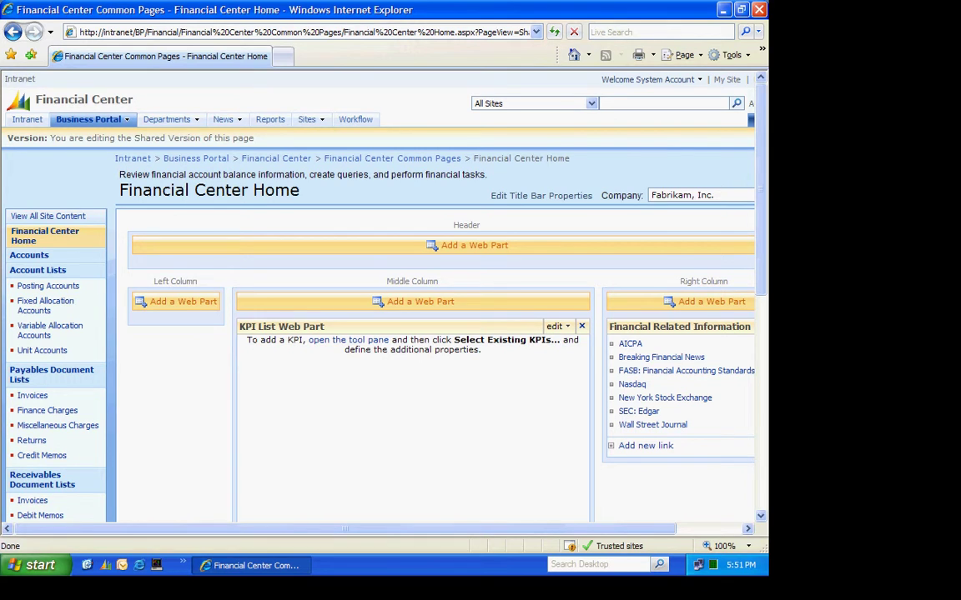
Assign all four salesperson KPIs from the _KPIs folder to the KPI List Web Part.
{"action": "left_click", "coordinate": [348, 339]}
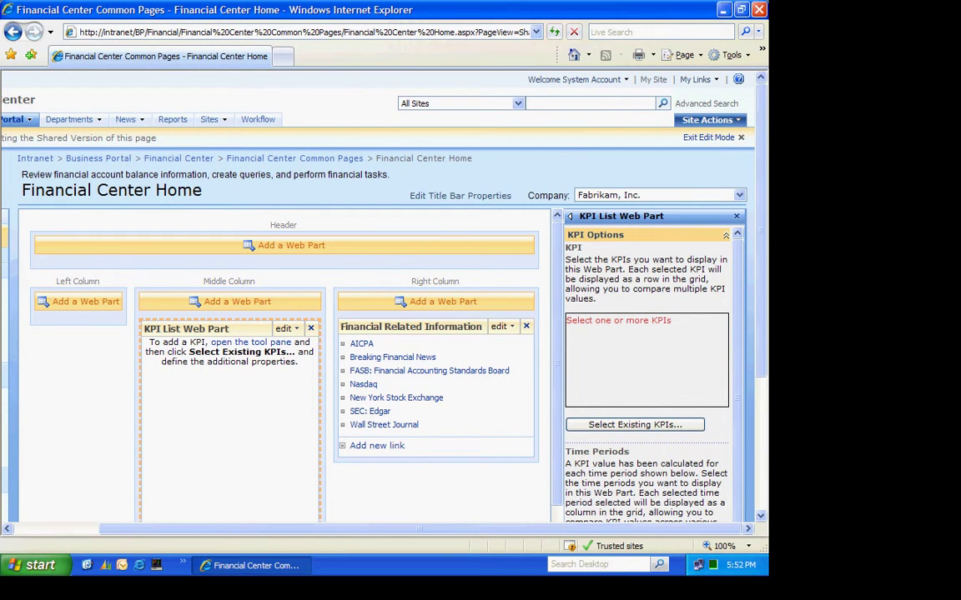
{"action": "left_click", "coordinate": [634, 425]}
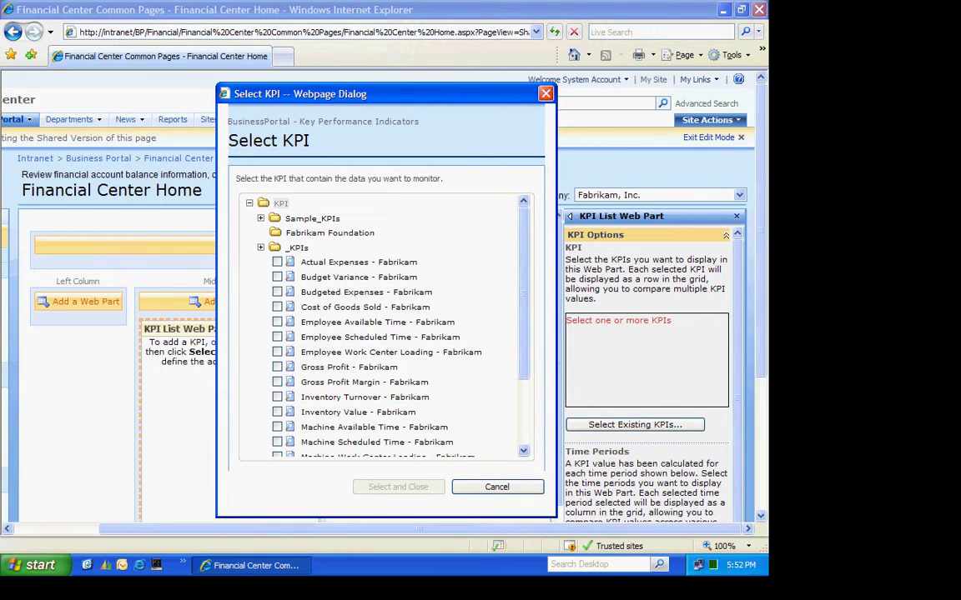
{"action": "left_click", "coordinate": [297, 248]}
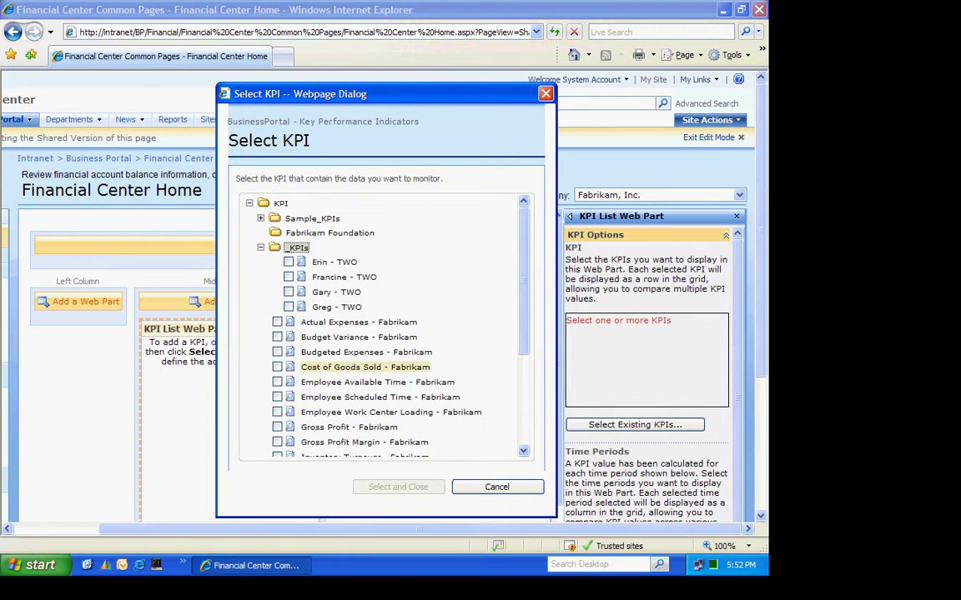
{"action": "left_click", "coordinate": [288, 262]}
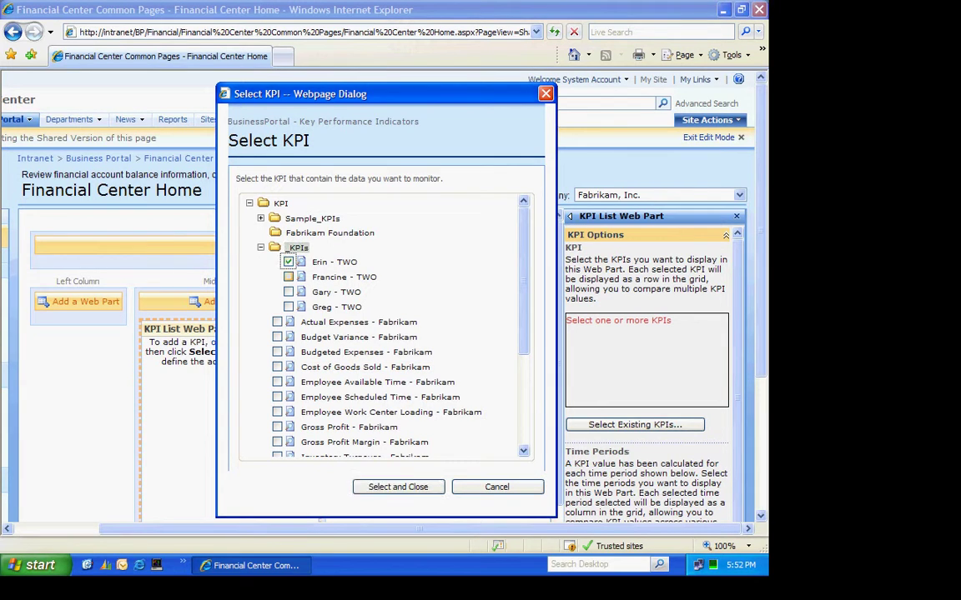
{"action": "left_click", "coordinate": [288, 277]}
{"action": "left_click", "coordinate": [287, 291]}
{"action": "left_click", "coordinate": [288, 307]}
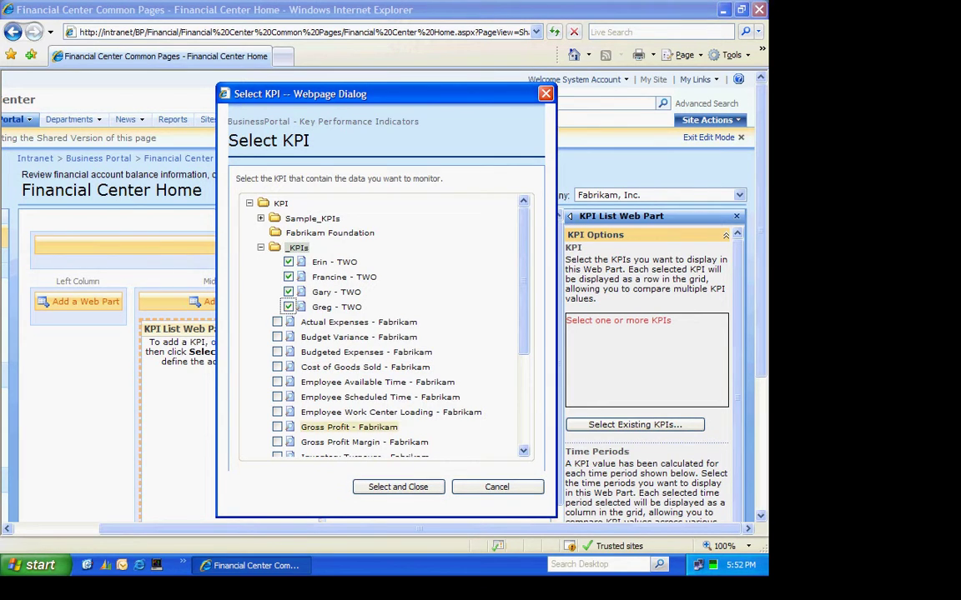
{"action": "left_click", "coordinate": [398, 487]}
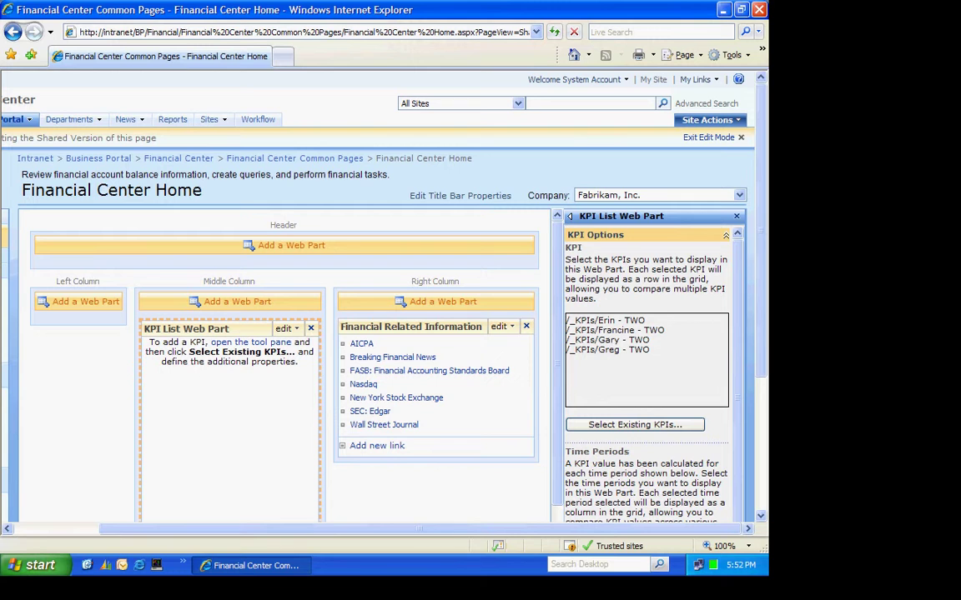
Set the web part's time periods to the current and previous fiscal year and the current and previous fiscal period.
{"action": "scroll", "coordinate": [642, 508], "scroll_direction": "down", "scroll_amount": 5}
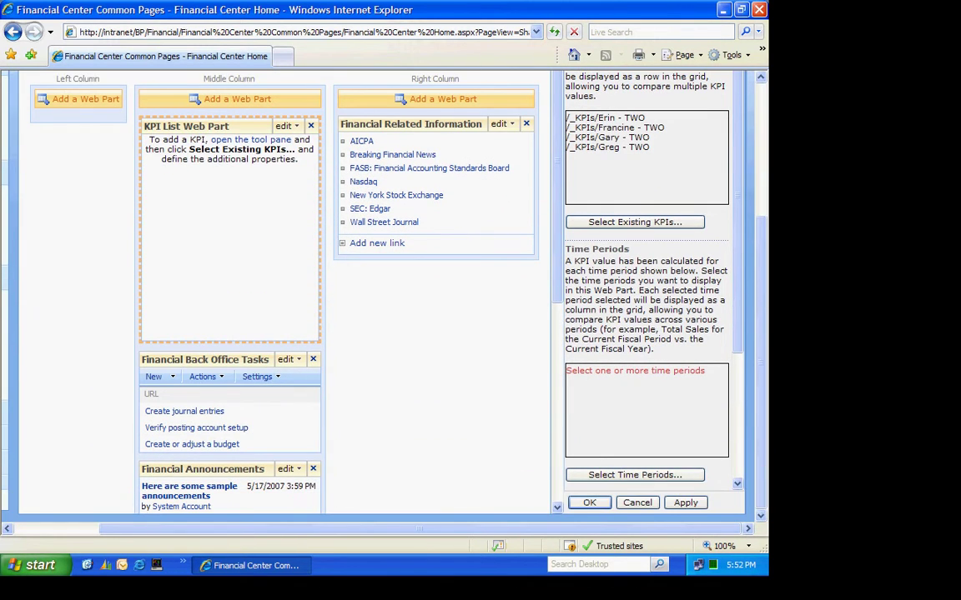
{"action": "left_click", "coordinate": [634, 475]}
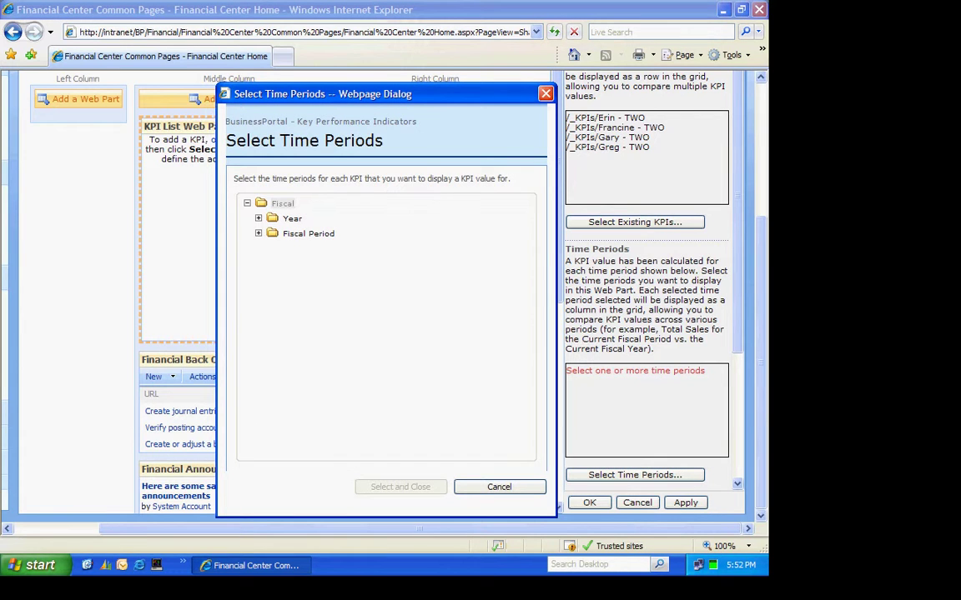
{"action": "left_click", "coordinate": [258, 218]}
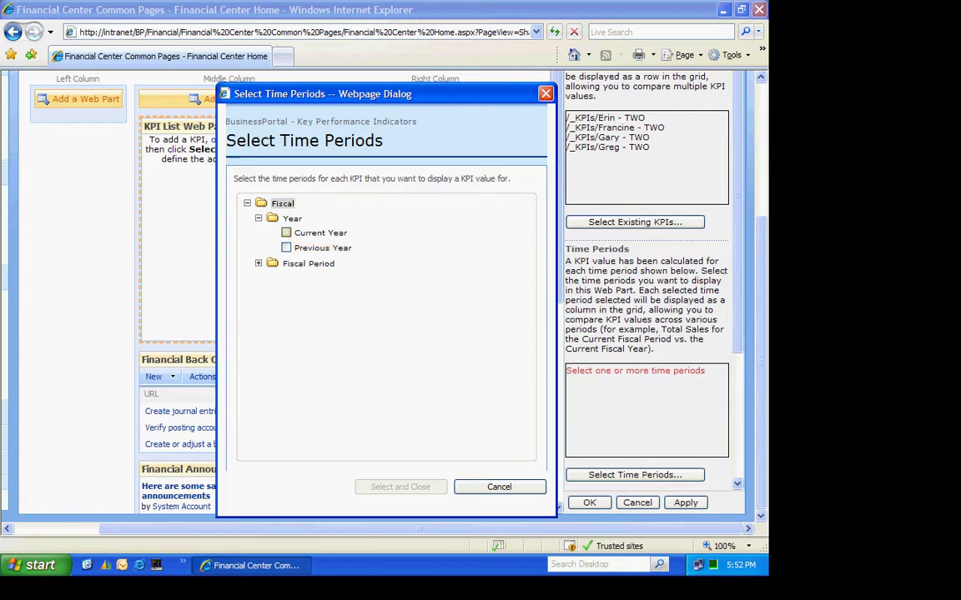
{"action": "left_click", "coordinate": [286, 233]}
{"action": "left_click", "coordinate": [286, 247]}
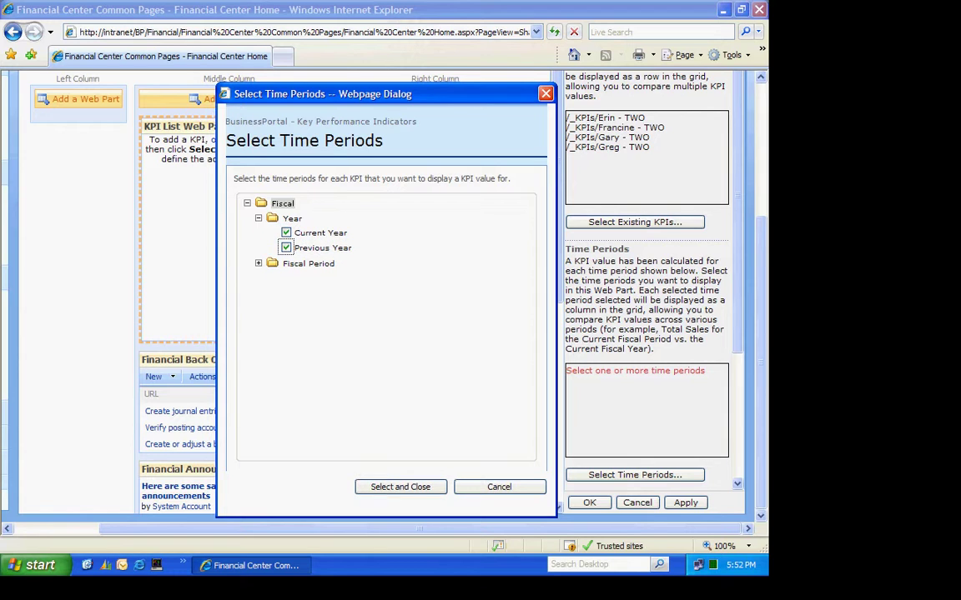
{"action": "left_click", "coordinate": [259, 264]}
{"action": "left_click", "coordinate": [286, 278]}
{"action": "left_click", "coordinate": [287, 293]}
{"action": "key", "text": "Return"}
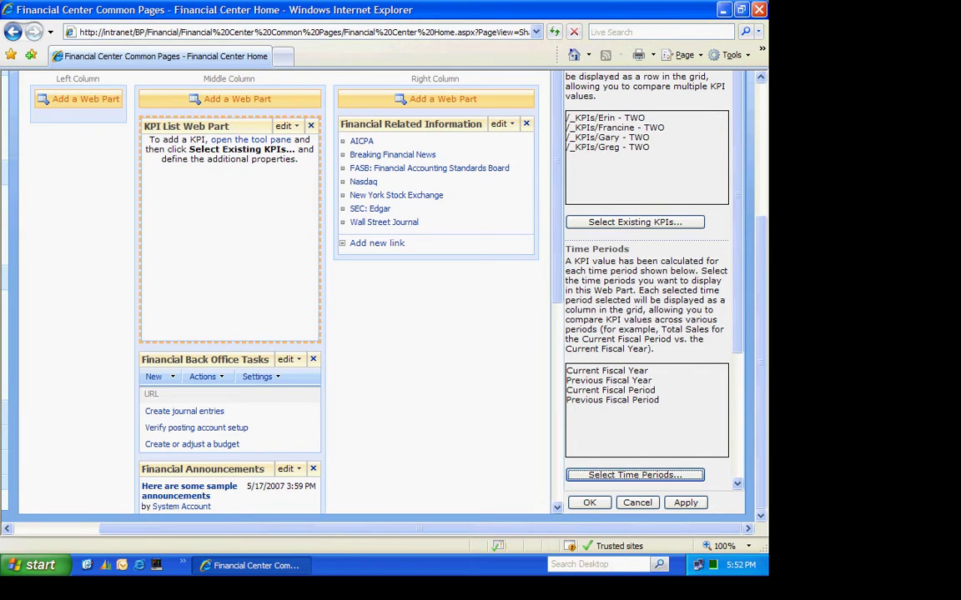
Change the web part's title to Salesperson Sales and apply its settings.
{"action": "scroll", "coordinate": [648, 284], "scroll_direction": "down", "scroll_amount": 4}
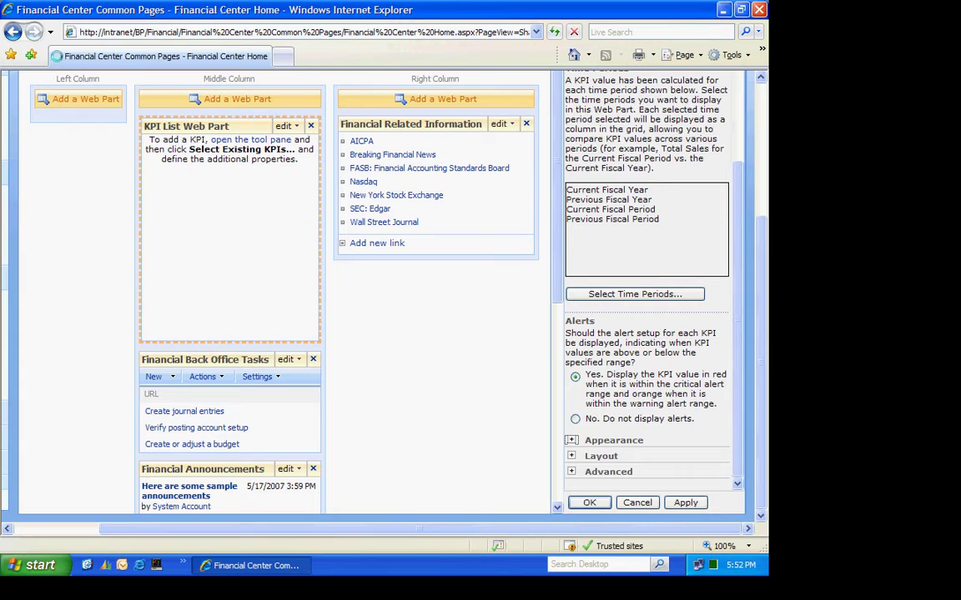
{"action": "left_click", "coordinate": [571, 440]}
{"action": "key", "text": "Tab"}
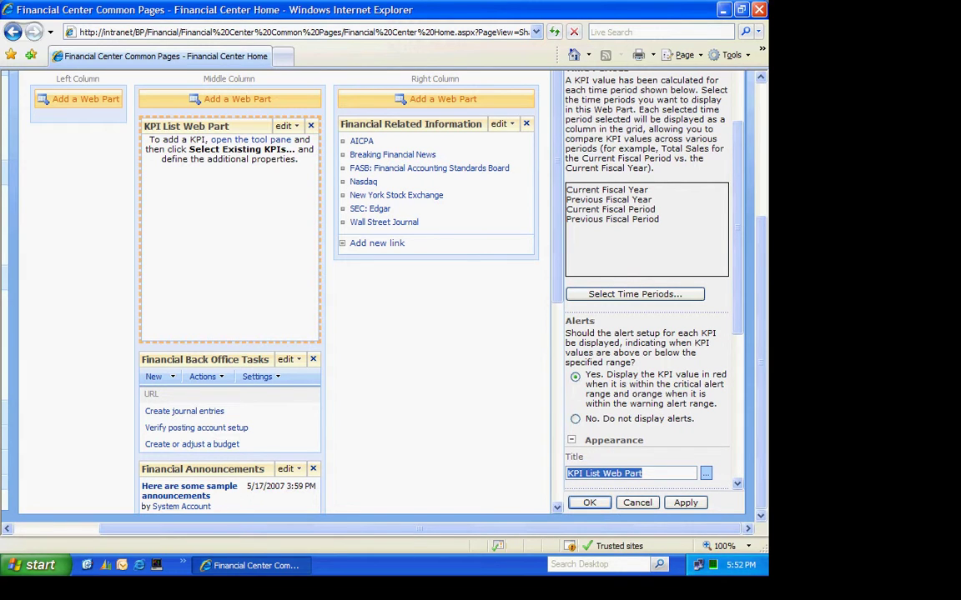
{"action": "type", "text": "Sa"}
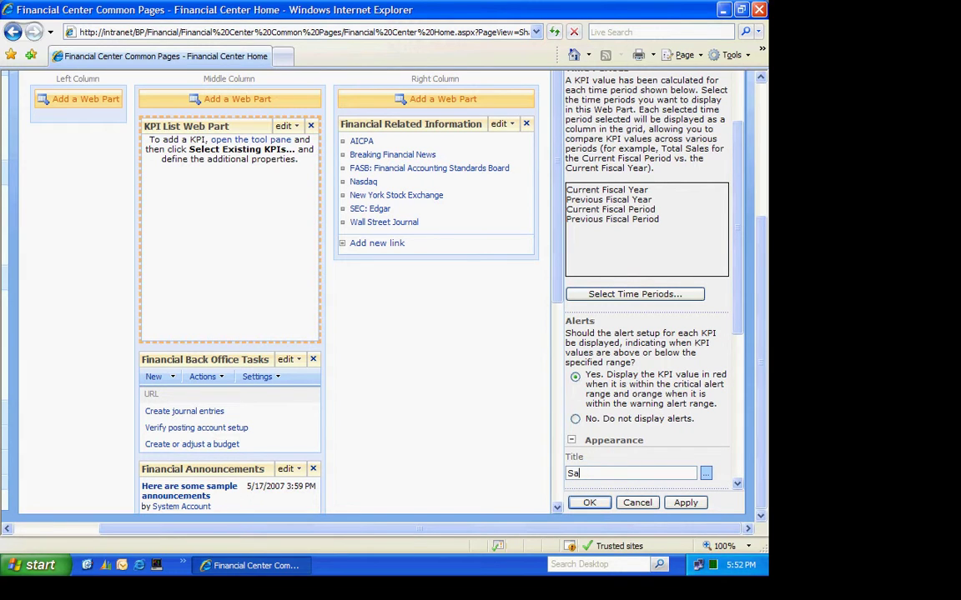
{"action": "type", "text": "lesperson Sales"}
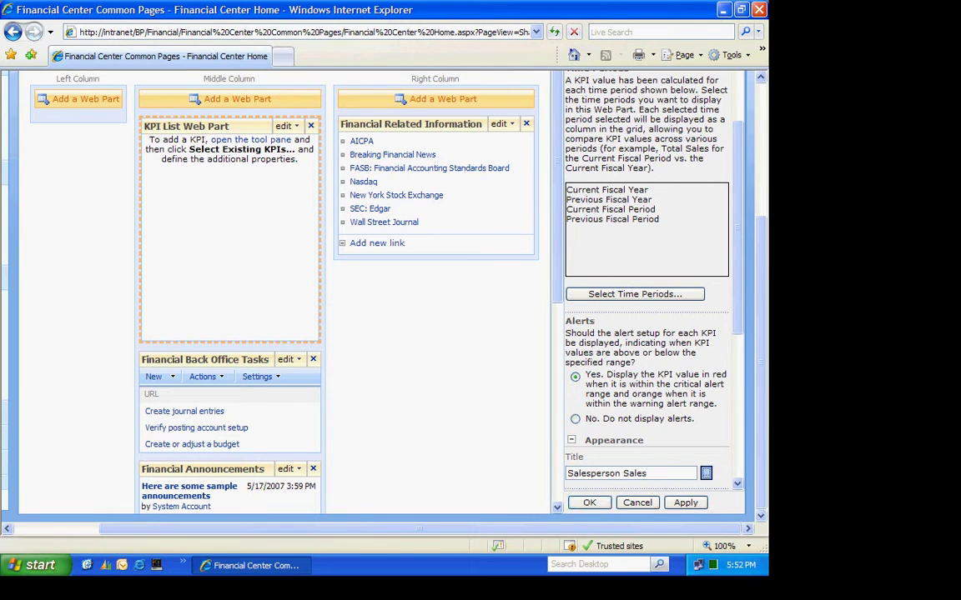
{"action": "key", "text": "Tab"}
{"action": "left_click", "coordinate": [685, 503]}
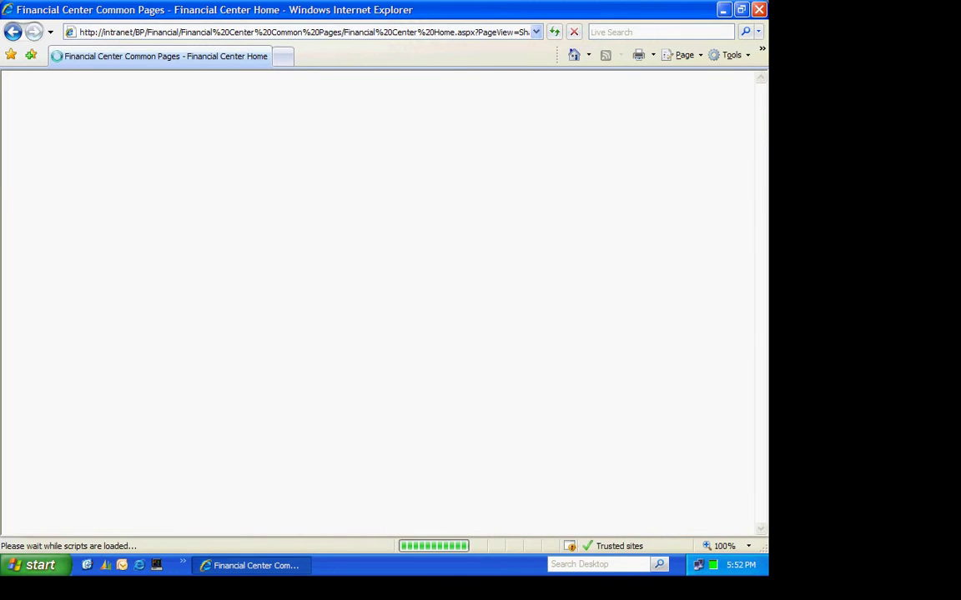